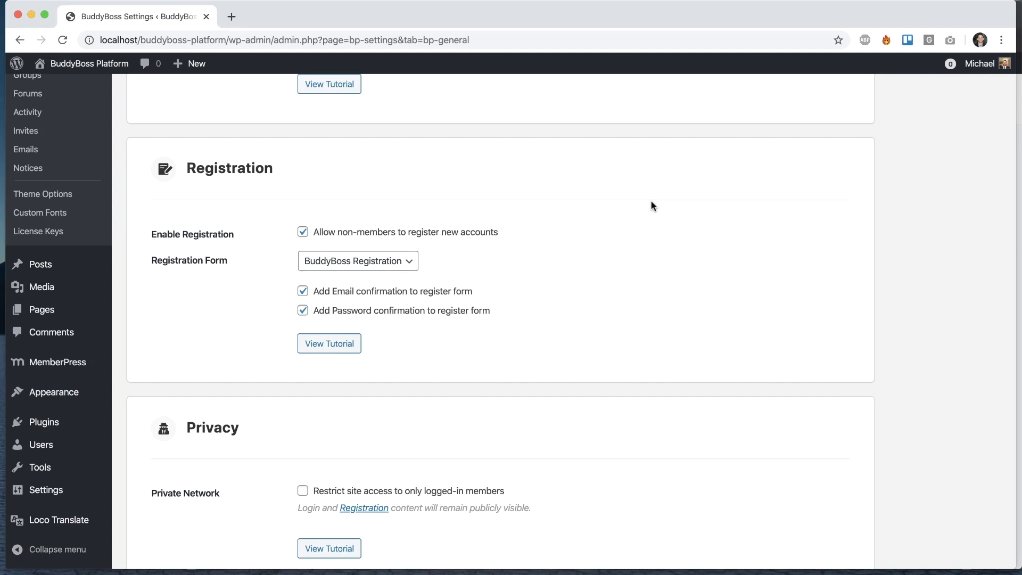
Step: Try Custom URL as the registration form, then revert to BuddyBoss Registration
click(348, 265)
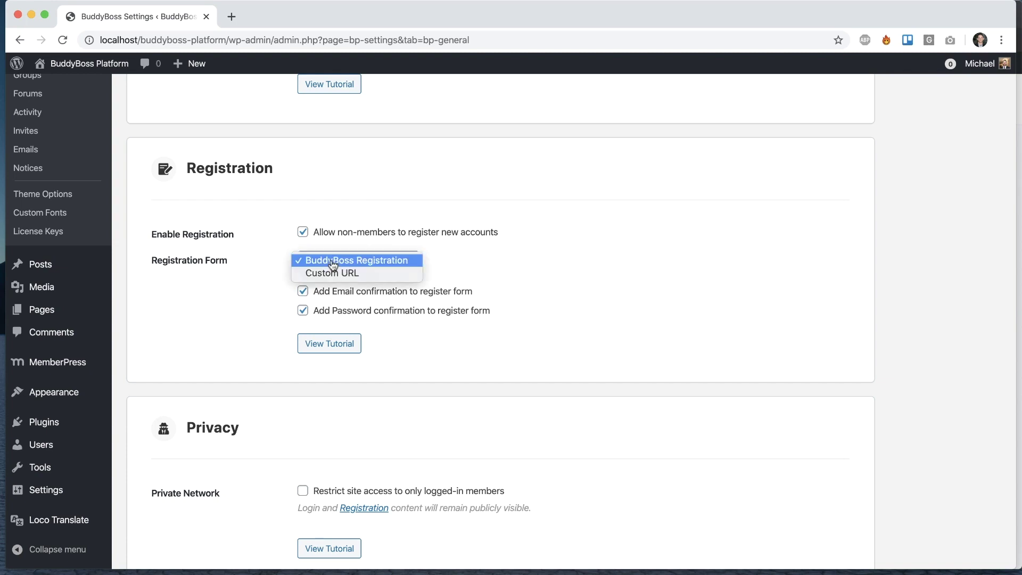
click(394, 273)
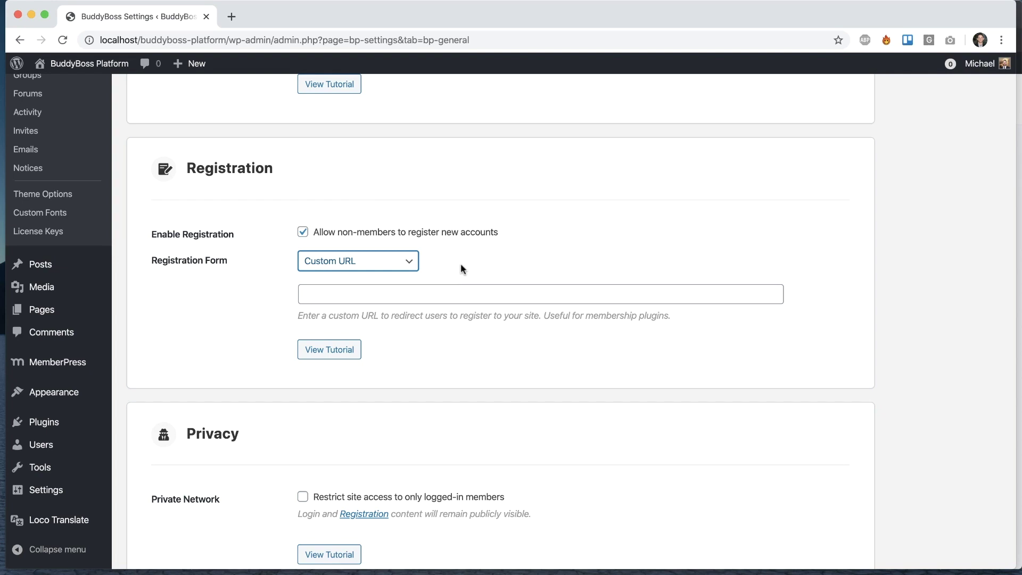
click(403, 262)
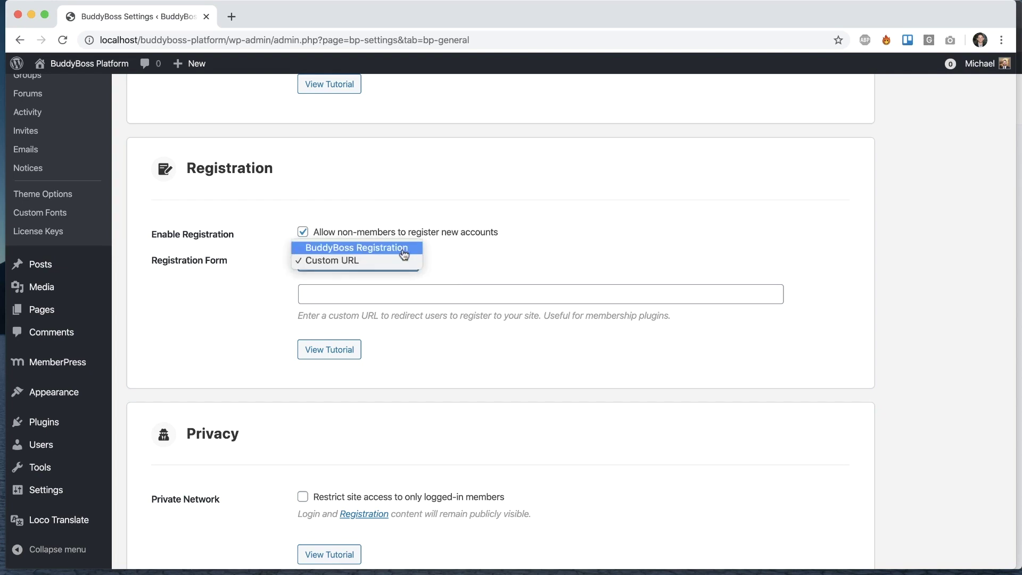
click(403, 245)
click(446, 256)
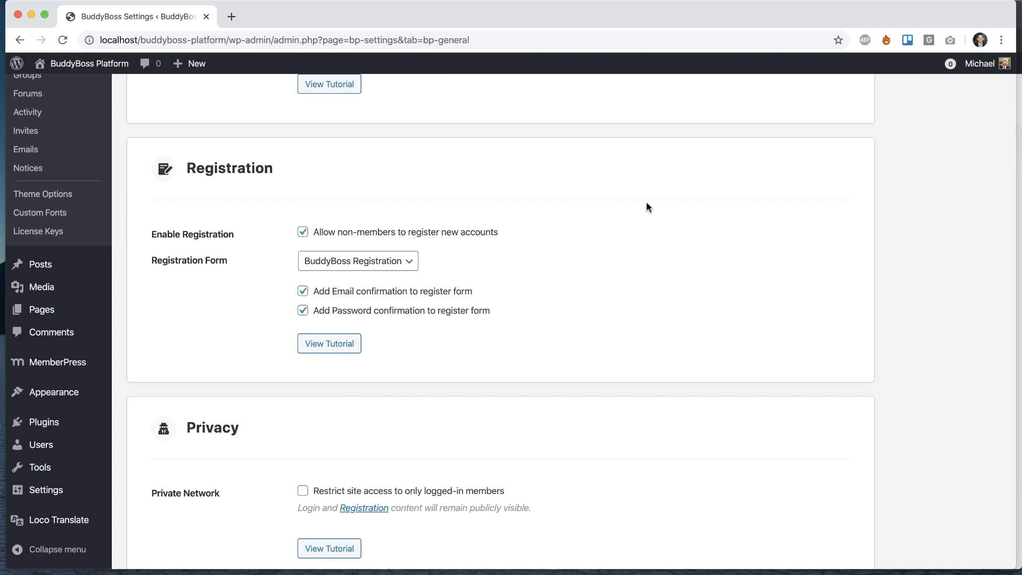
scroll(648, 207, up, 2)
scroll(422, 242, down, 1)
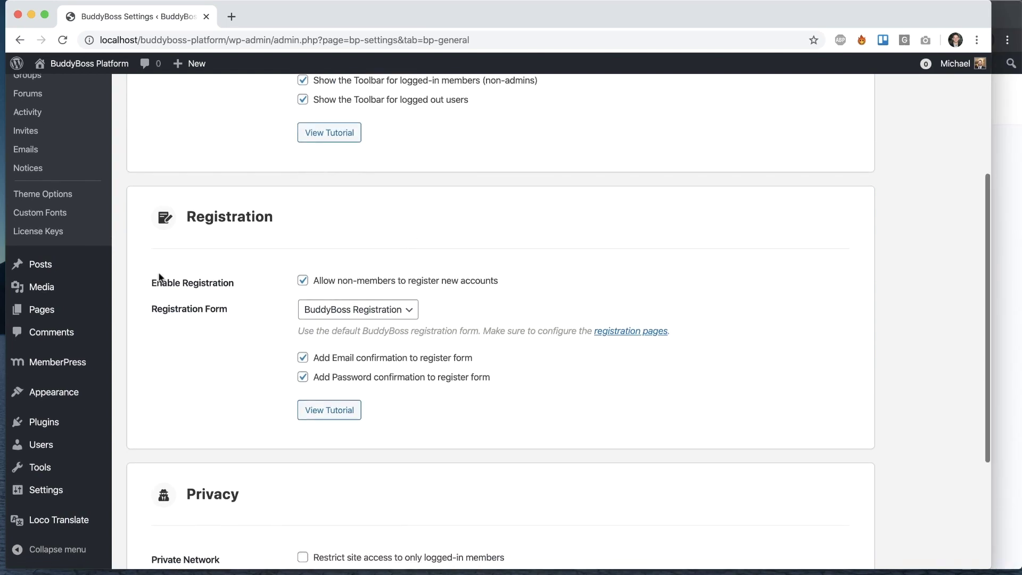
drag(152, 283, 228, 278)
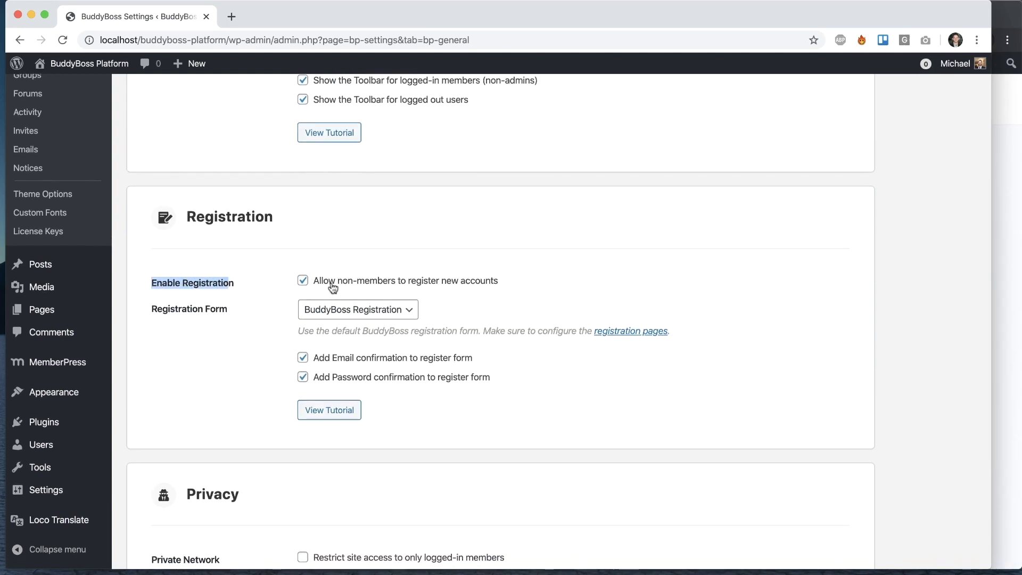
click(410, 204)
Step: View the sign-up page, then uncheck 'Allow non-members to register new accounts' and save
click(1020, 160)
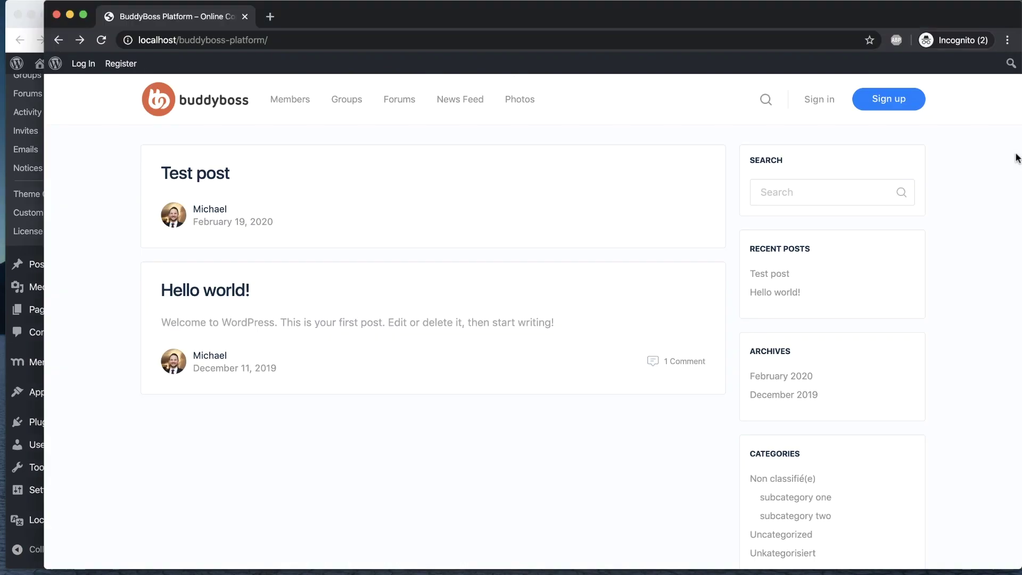
click(895, 98)
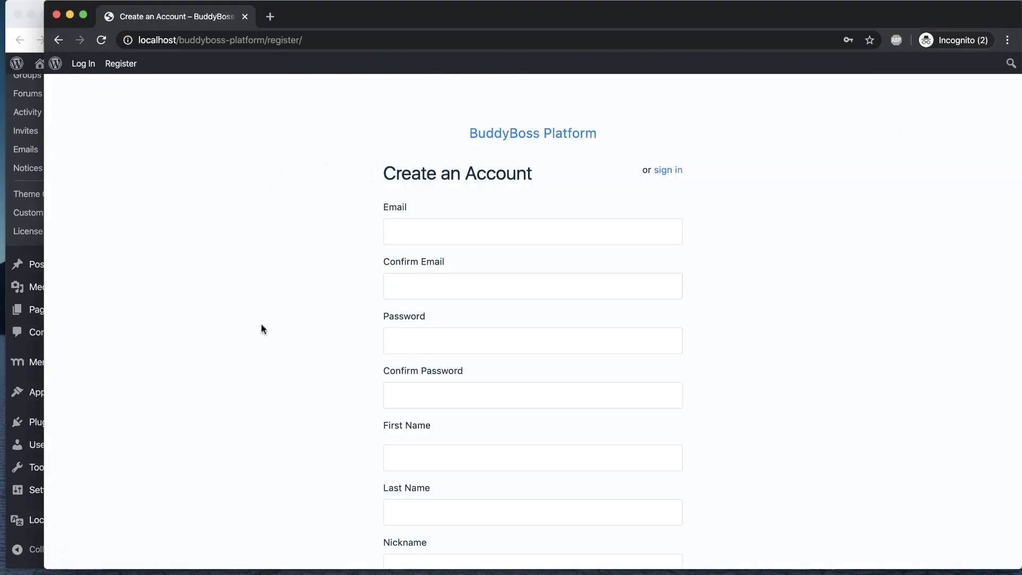
click(29, 47)
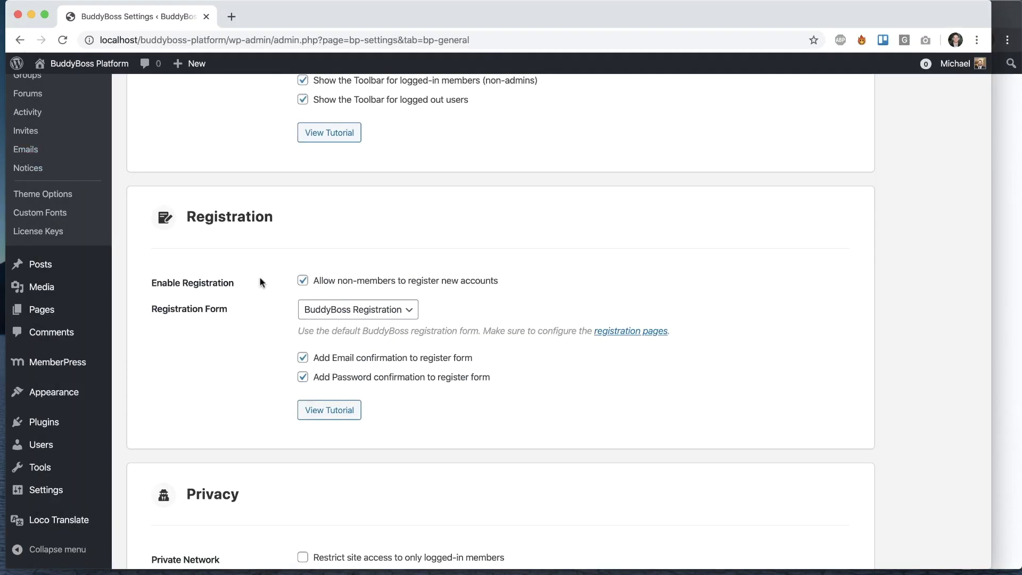
click(302, 279)
scroll(309, 283, down, 5)
click(161, 493)
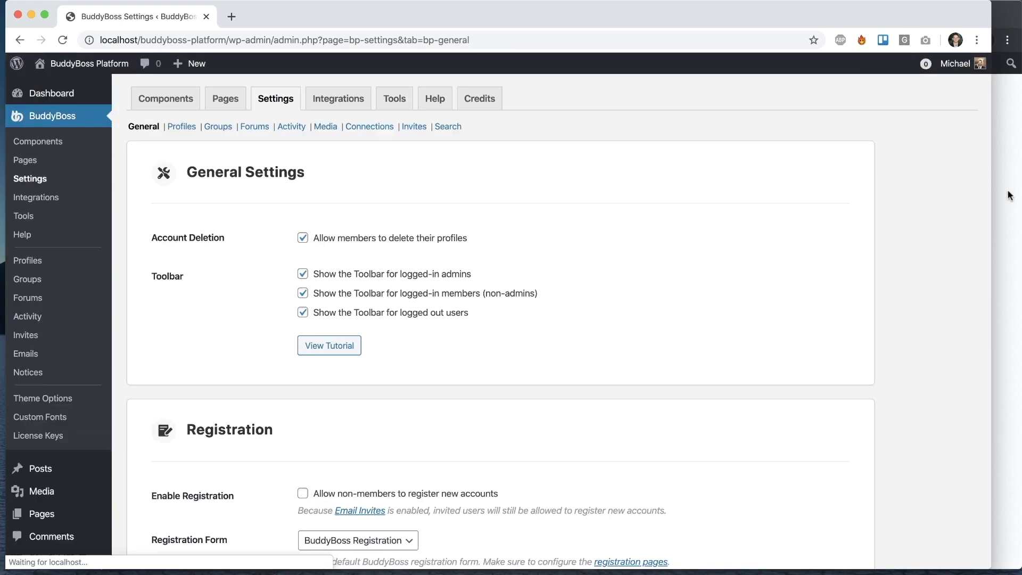
Step: Reload the register page and load the home page to confirm registration is disabled
click(1010, 195)
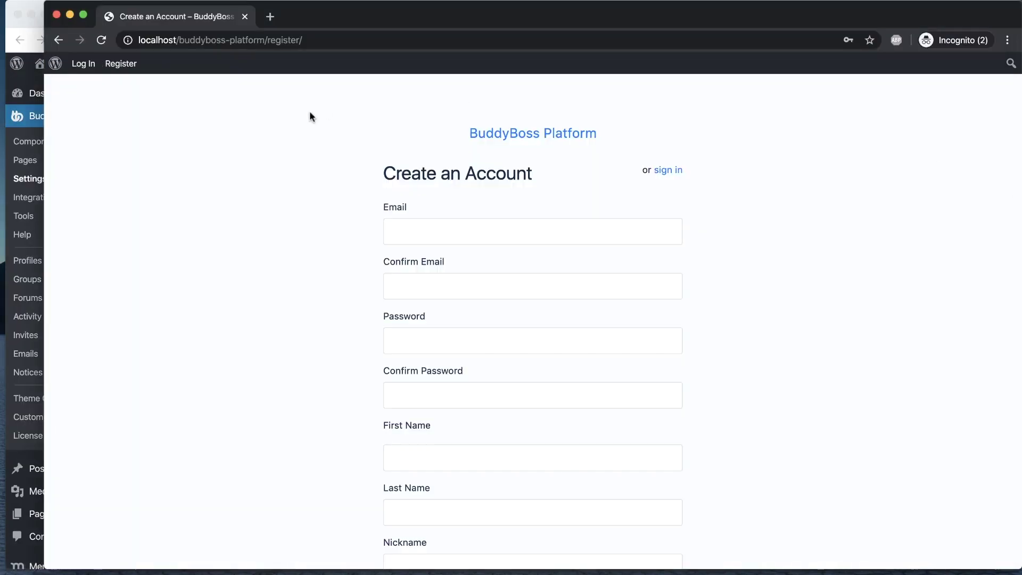
click(101, 40)
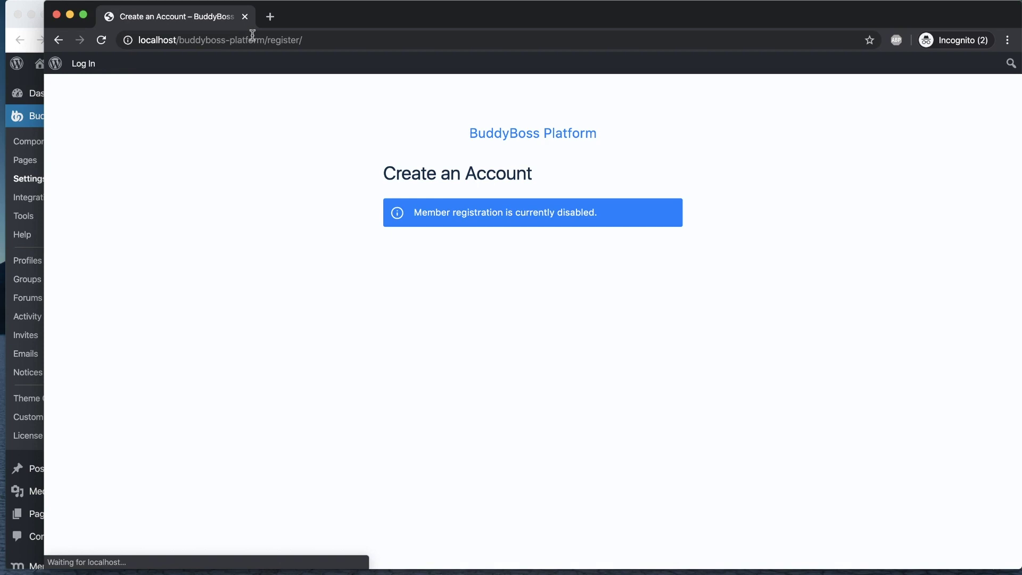
drag(269, 38, 372, 37)
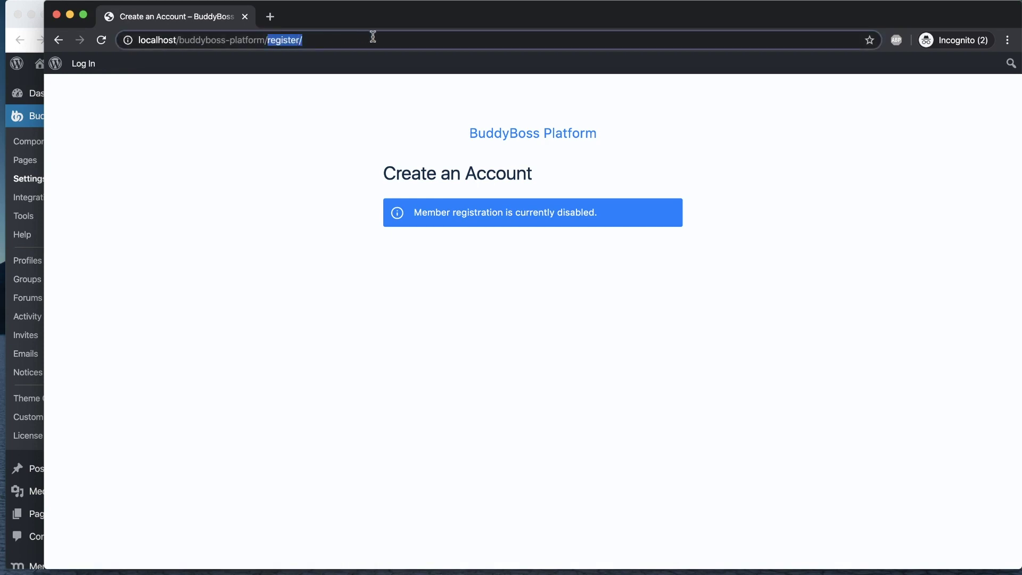
key(BackSpace)
key(Return)
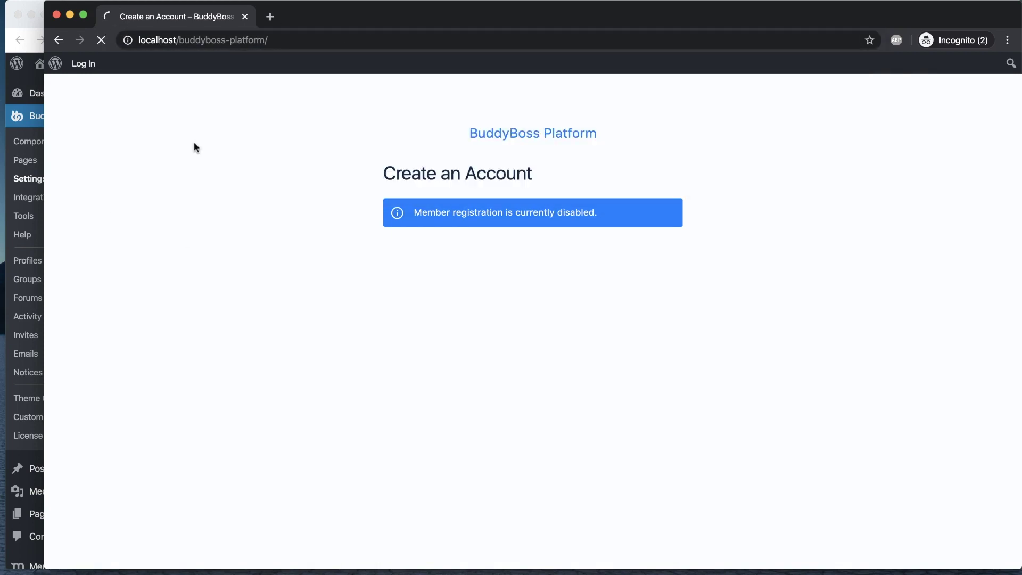
click(17, 281)
Step: Recheck 'Allow non-members to register new accounts' and save, keeping BuddyBoss Registration as the form
scroll(300, 294, down, 5)
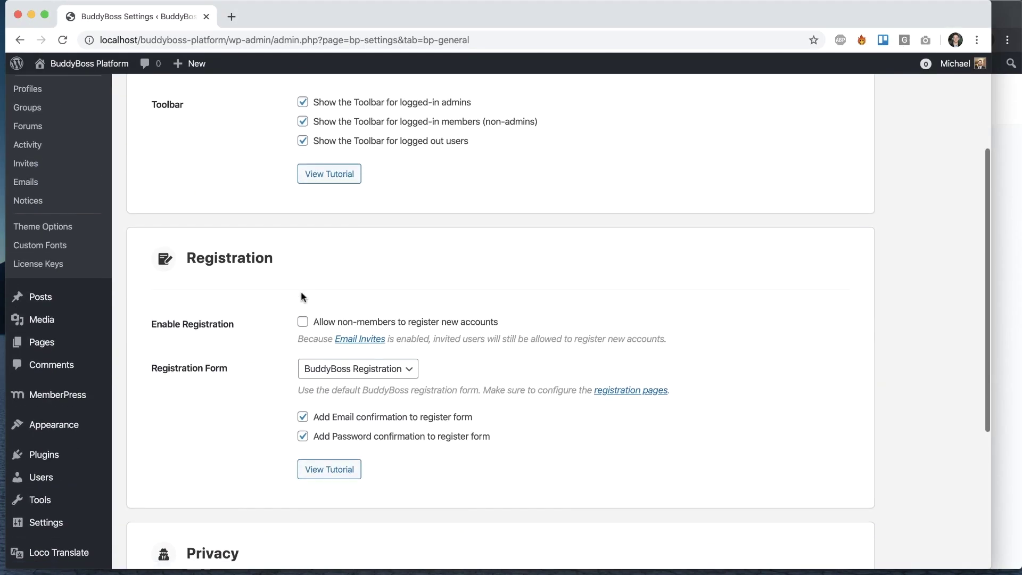
click(302, 322)
scroll(305, 324, down, 8)
click(178, 497)
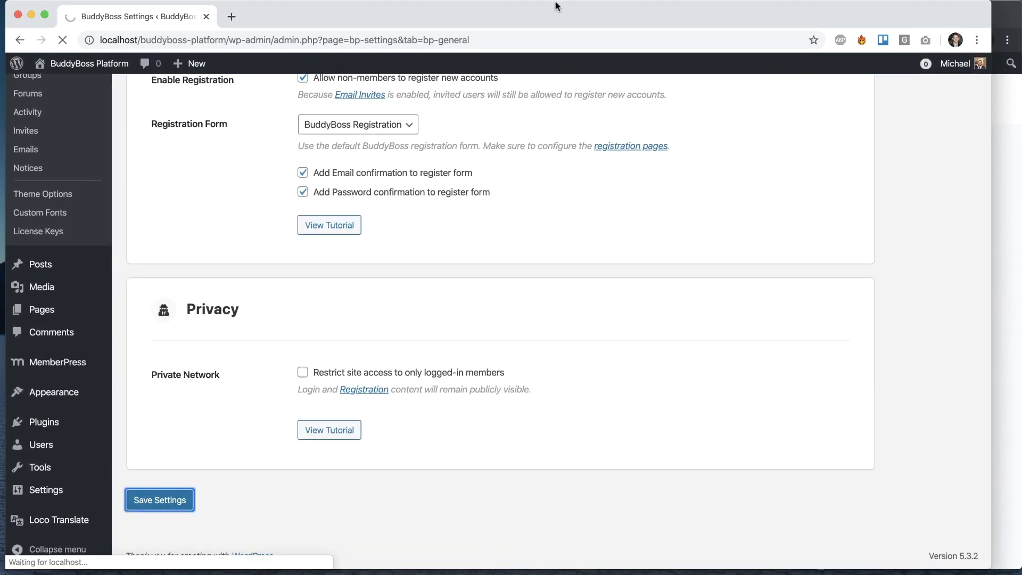
scroll(557, 179, down, 4)
scroll(557, 179, down, 1)
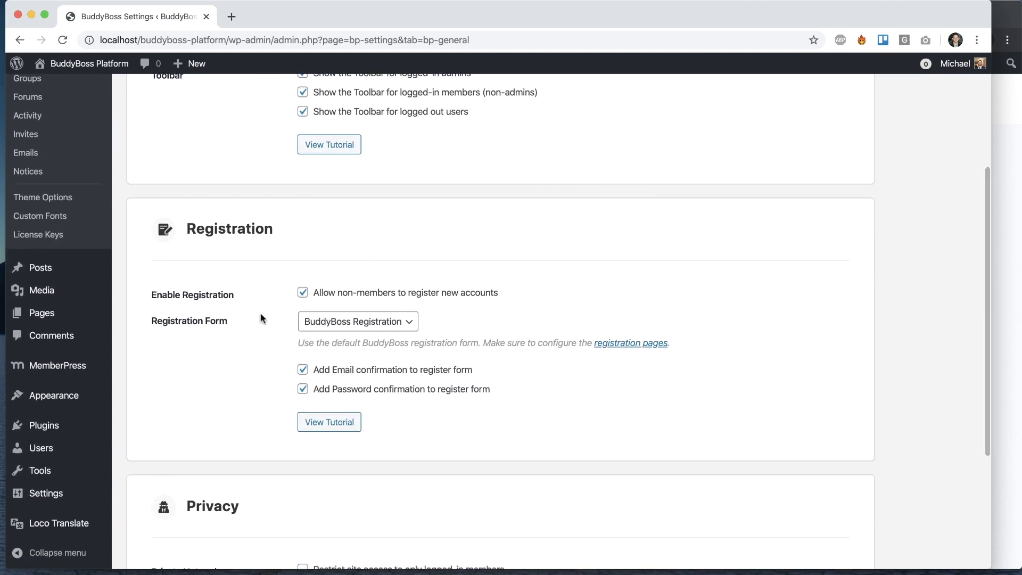
click(331, 322)
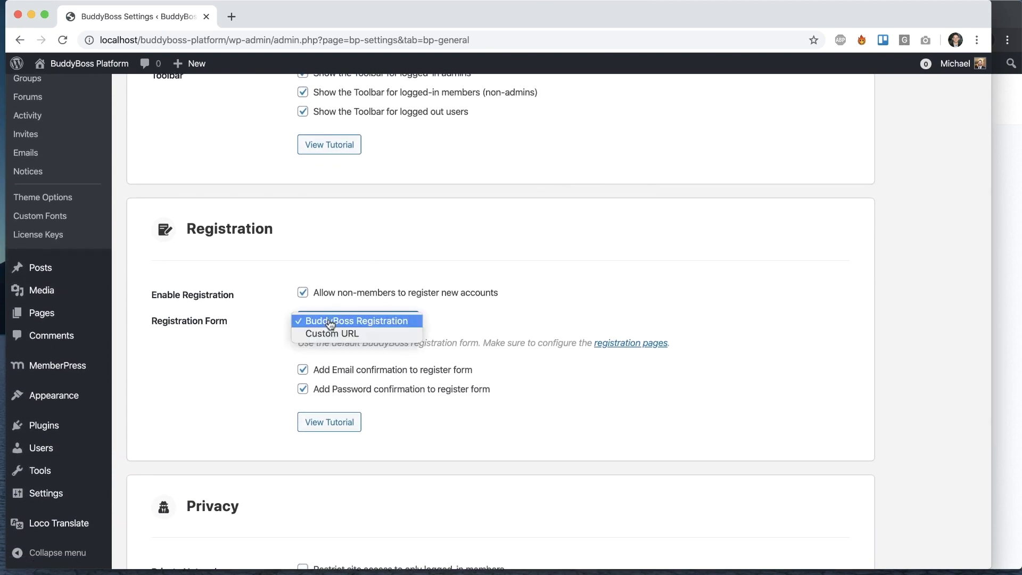
click(331, 322)
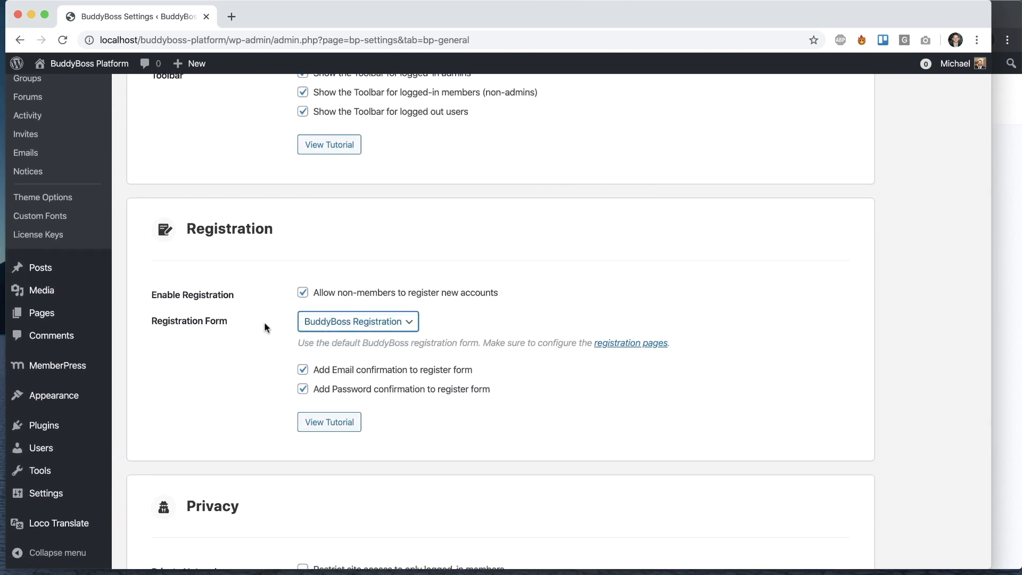
Step: Reload the home page and follow Sign up to review the Create an Account form
click(1018, 232)
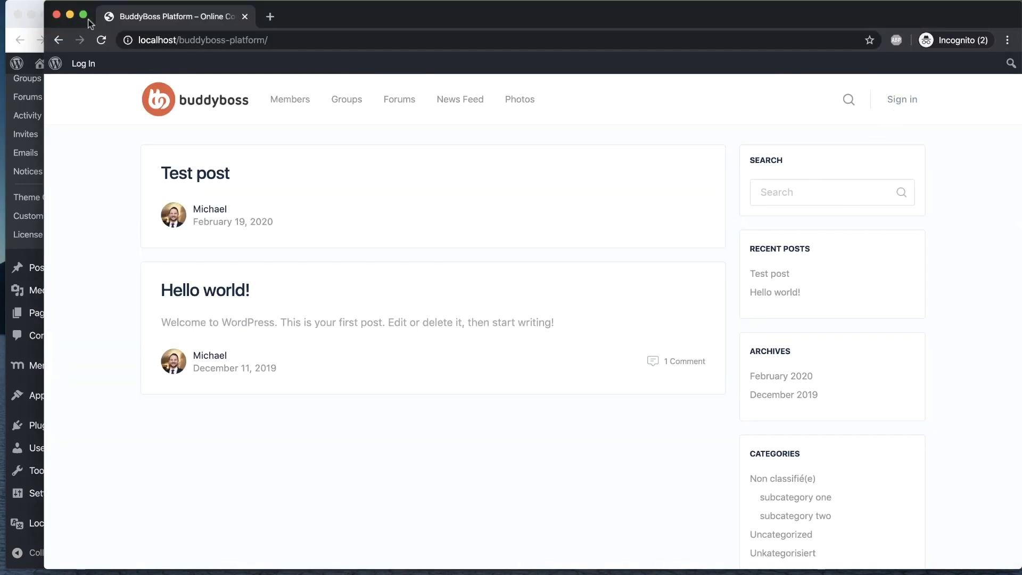
click(99, 42)
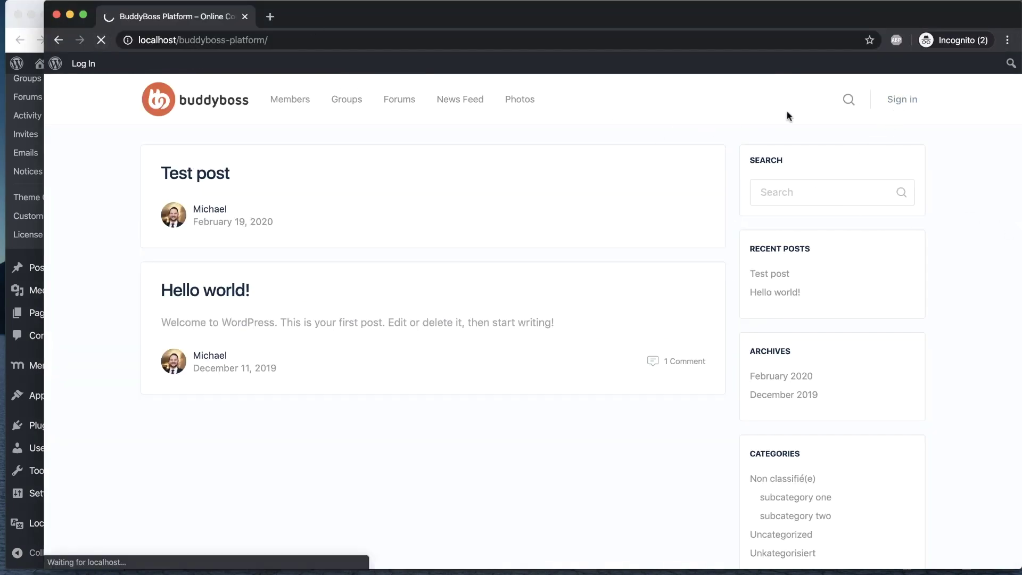
click(880, 103)
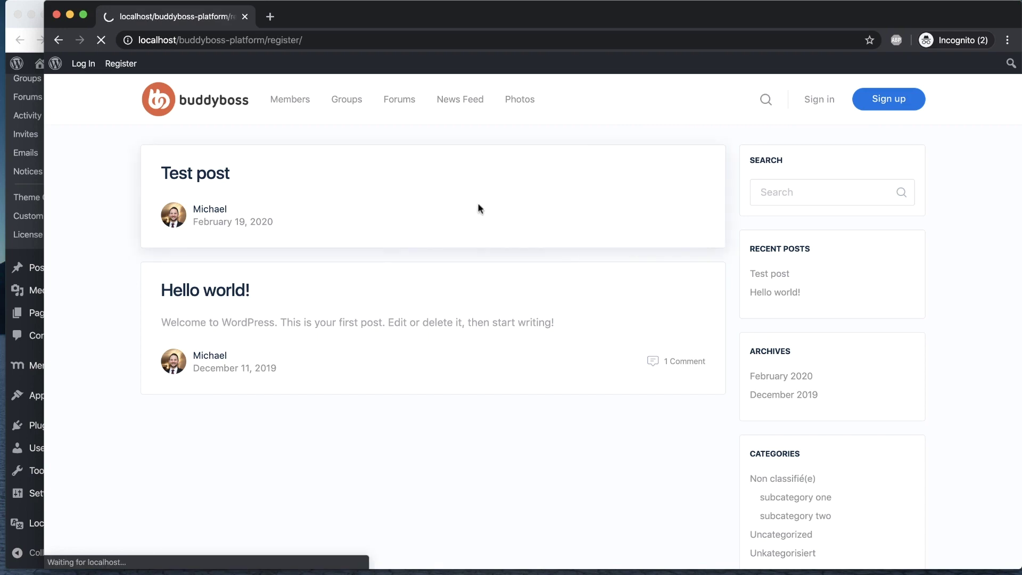
scroll(501, 383, down, 3)
scroll(503, 362, up, 4)
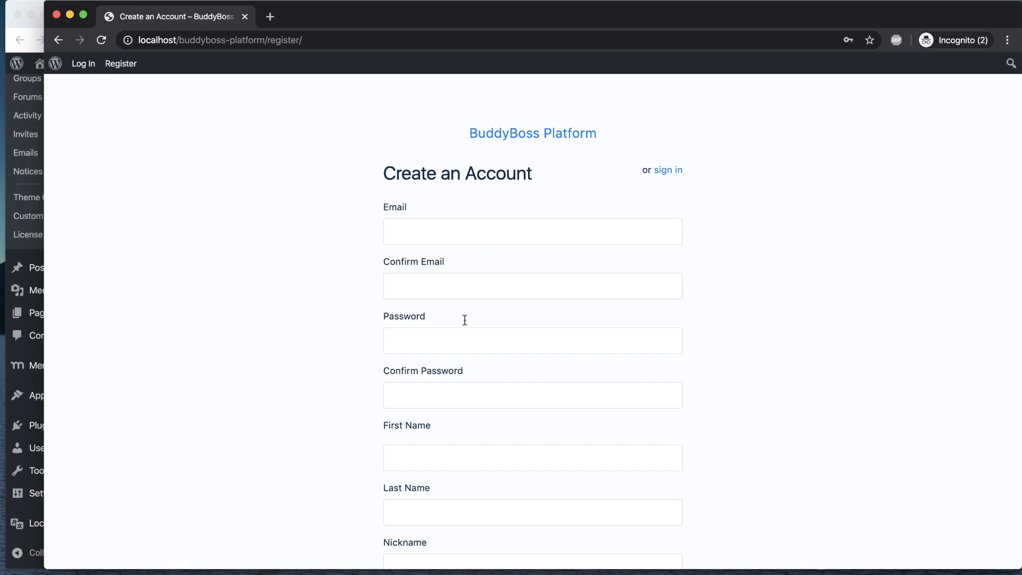
scroll(463, 319, down, 3)
key(super+grave)
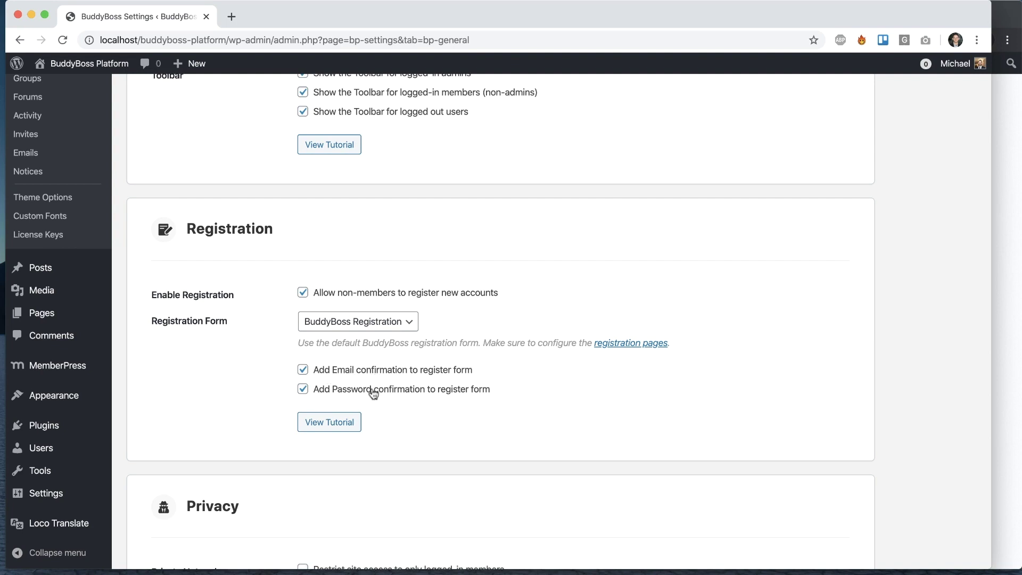
click(996, 286)
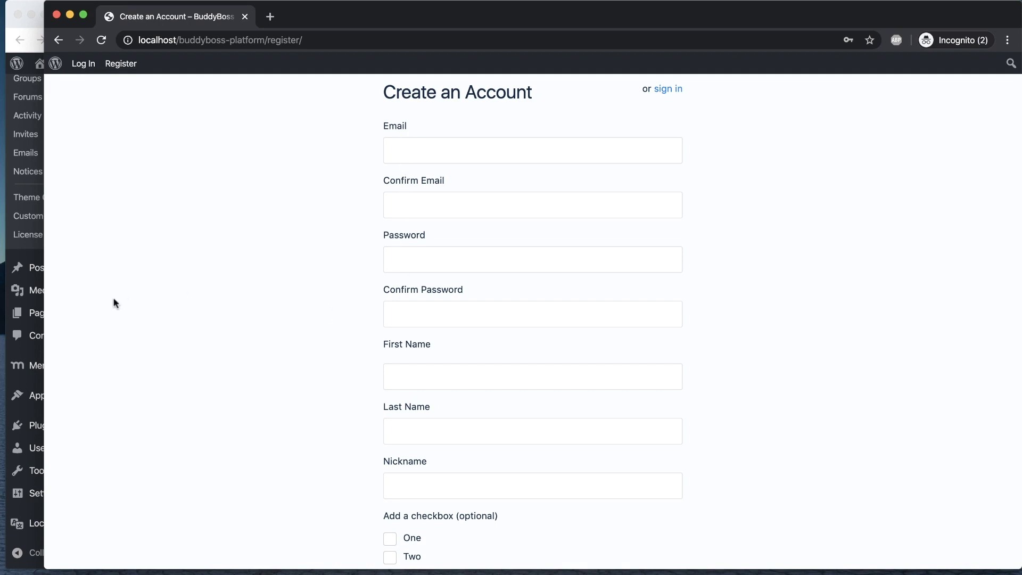
scroll(367, 314, down, 2)
scroll(366, 316, up, 2)
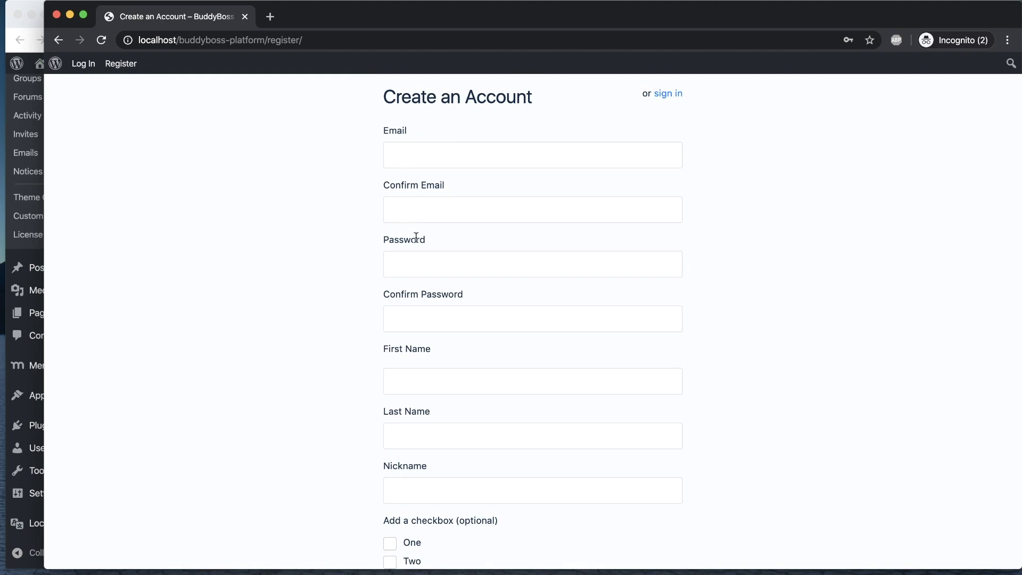
Step: Uncheck 'Add Email confirmation' and 'Add Password confirmation', save, and reload the register page
click(28, 334)
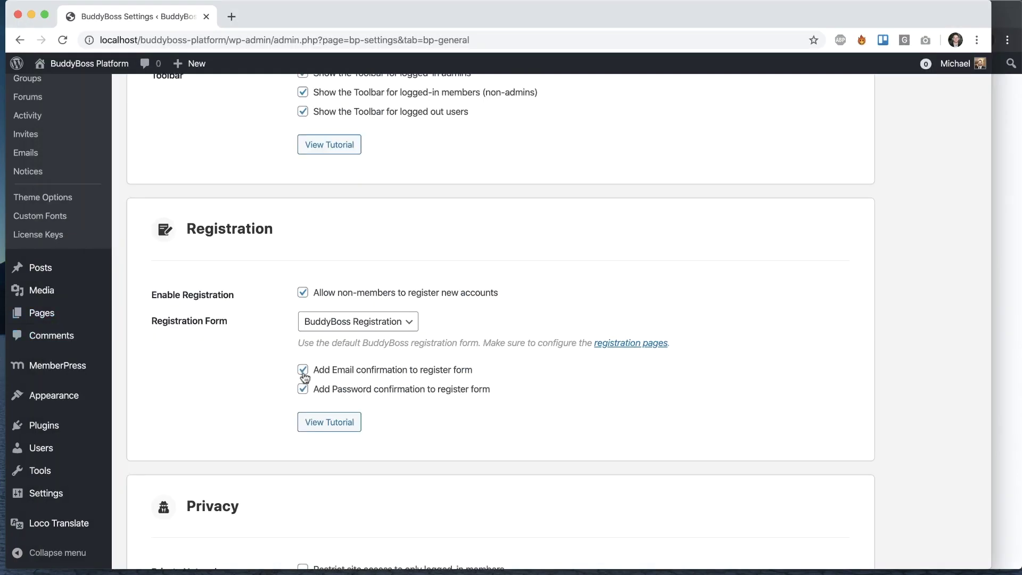
click(304, 368)
click(303, 388)
scroll(302, 387, down, 4)
click(160, 496)
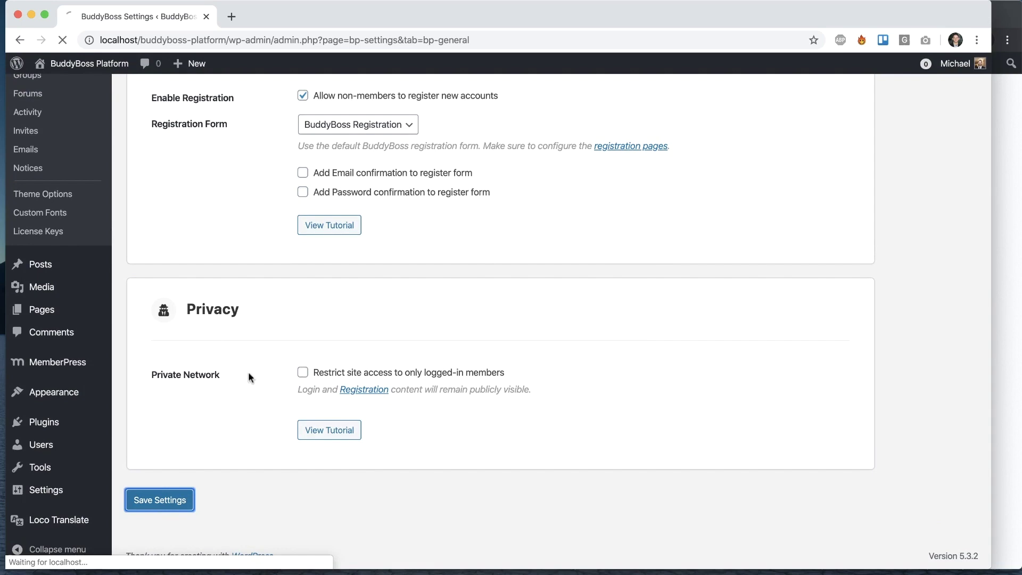
click(1006, 232)
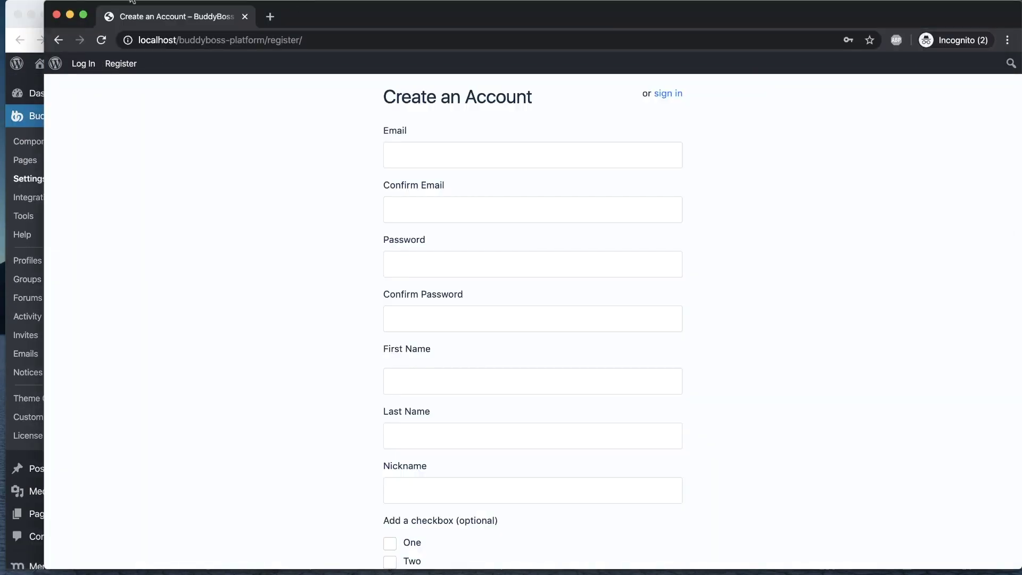
click(102, 40)
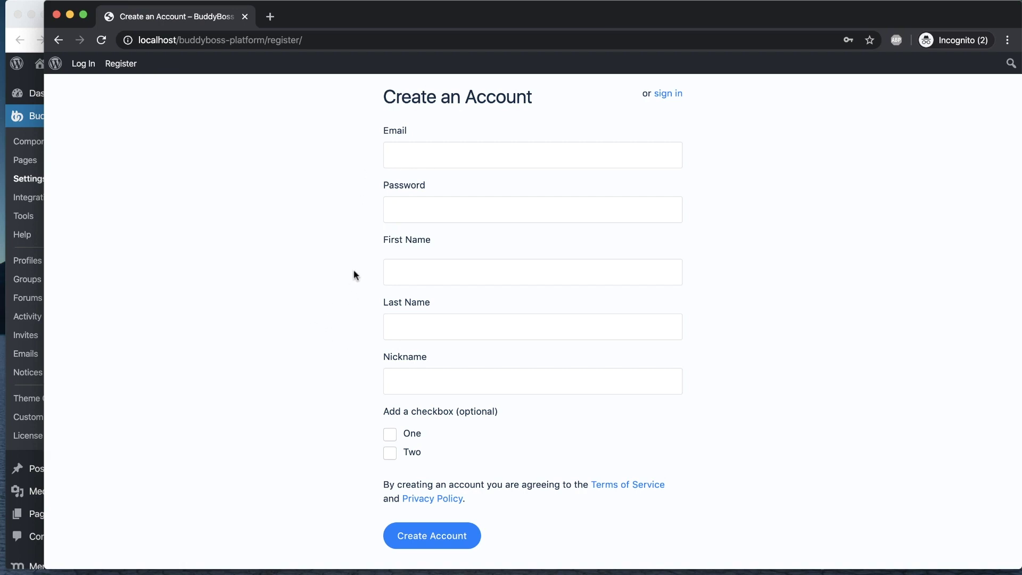
Step: Open the BuddyBoss Pages tab and scroll down to the Registration Pages assignments
click(37, 250)
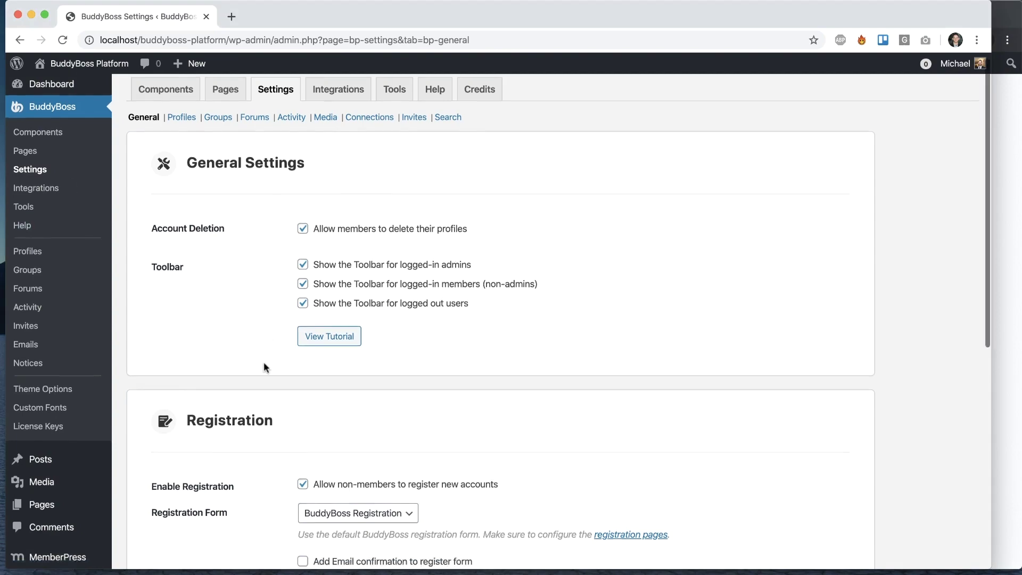
scroll(263, 362, down, 5)
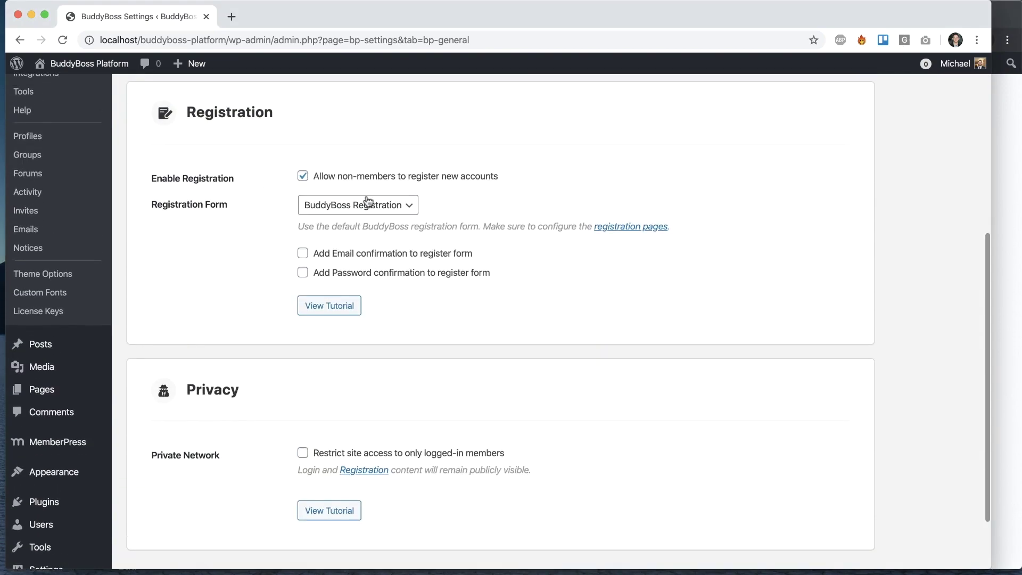
scroll(565, 247, up, 3)
scroll(564, 249, up, 4)
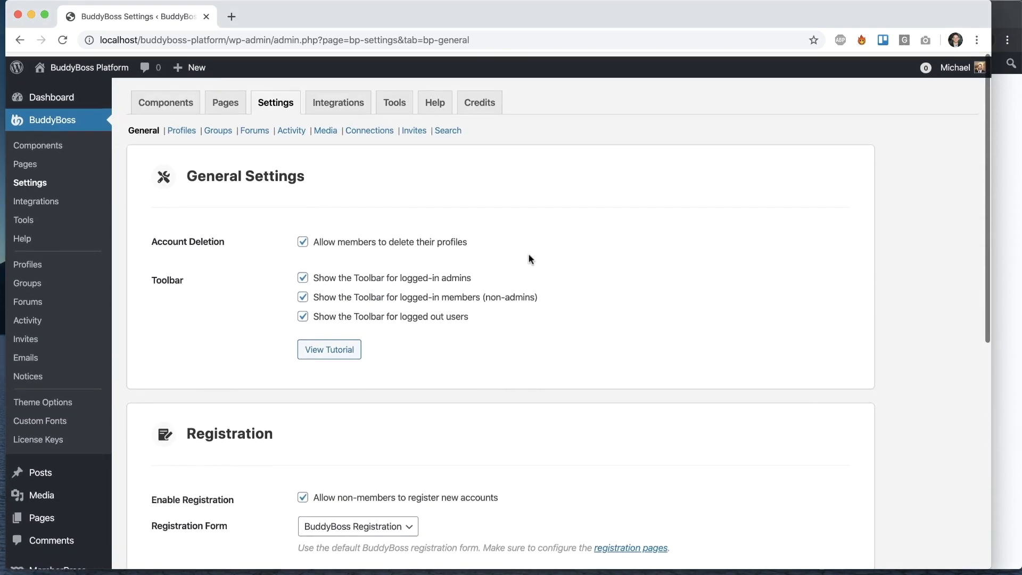
click(223, 92)
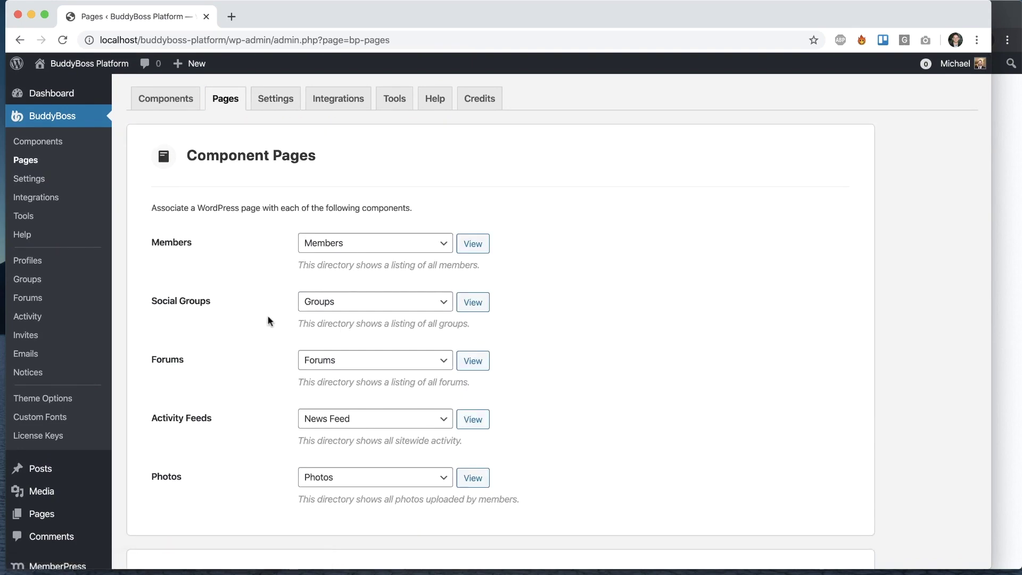
scroll(267, 317, down, 8)
scroll(268, 319, down, 2)
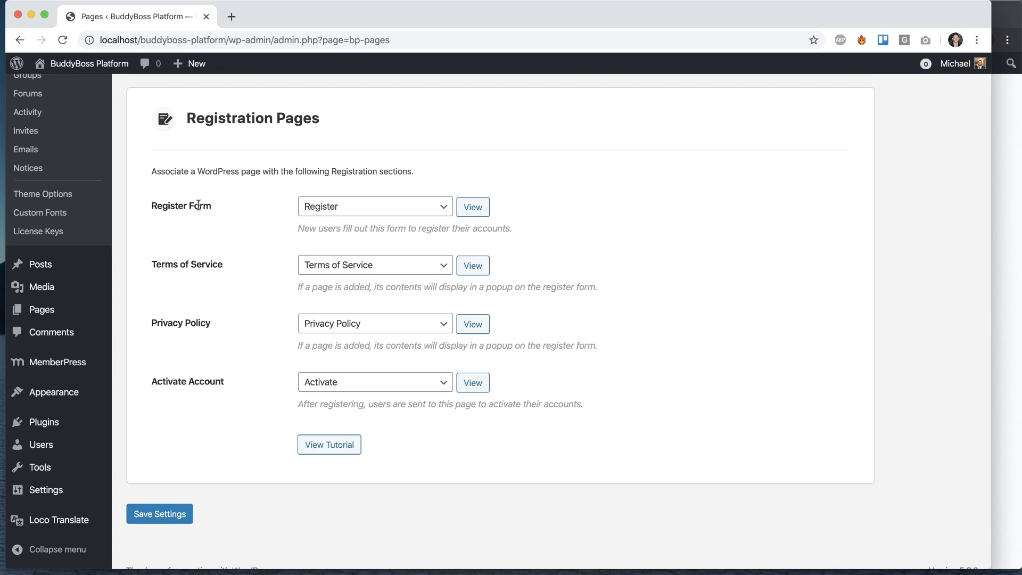
Step: Compare the register form's Terms of Service and Privacy Policy line with the assigned pages
click(1012, 189)
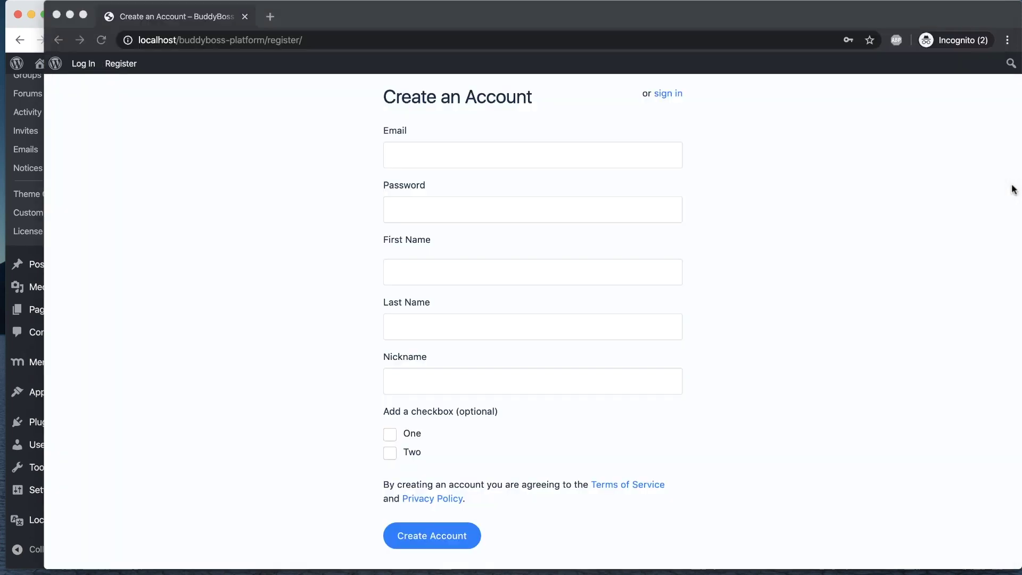
scroll(490, 365, down, 1)
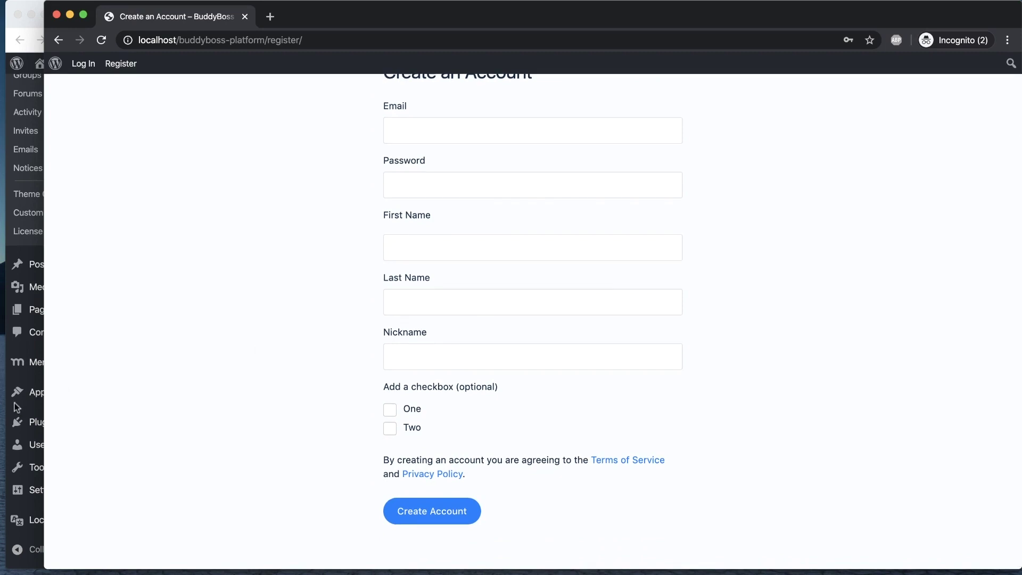
key(super+grave)
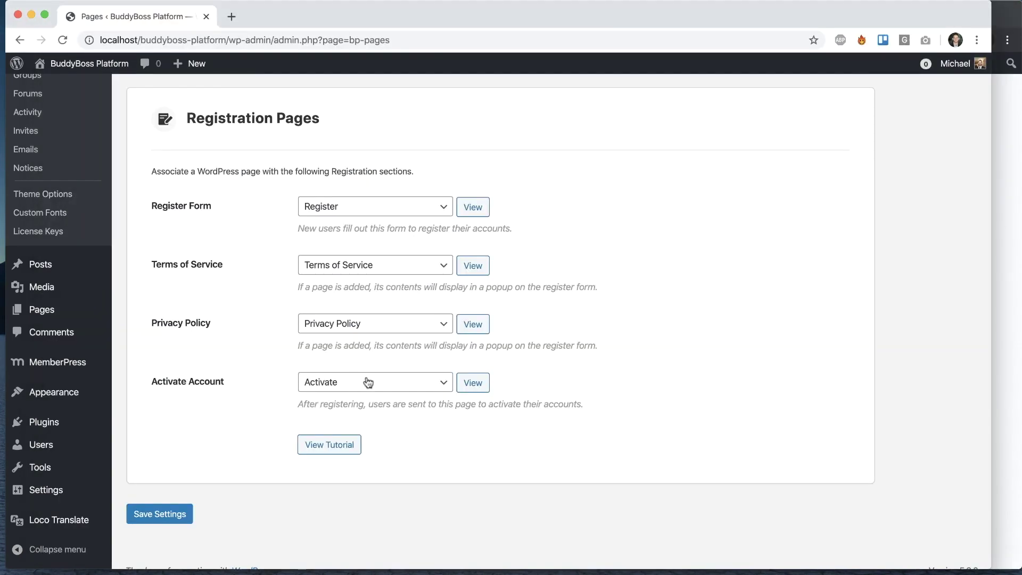
click(997, 288)
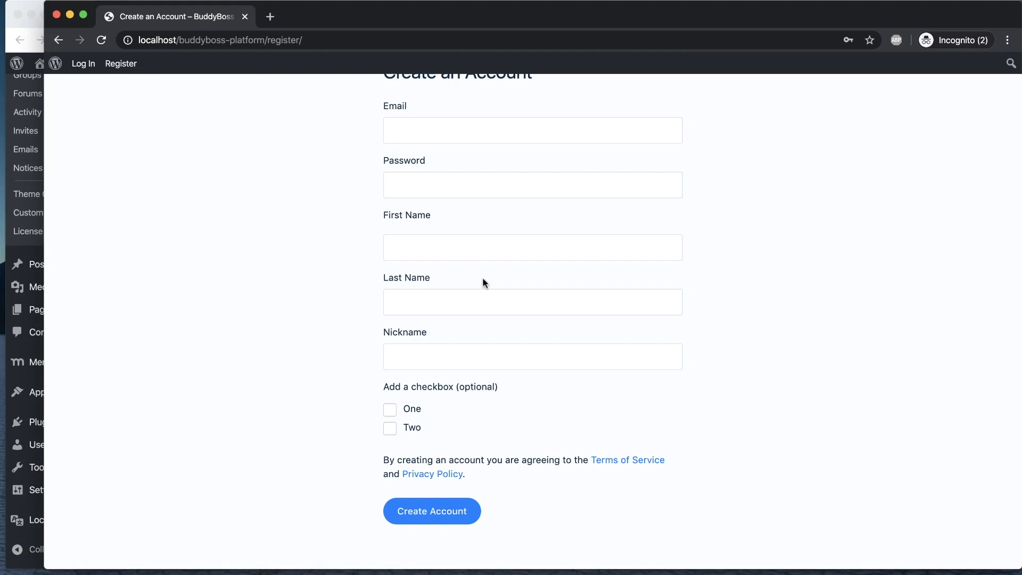
click(18, 325)
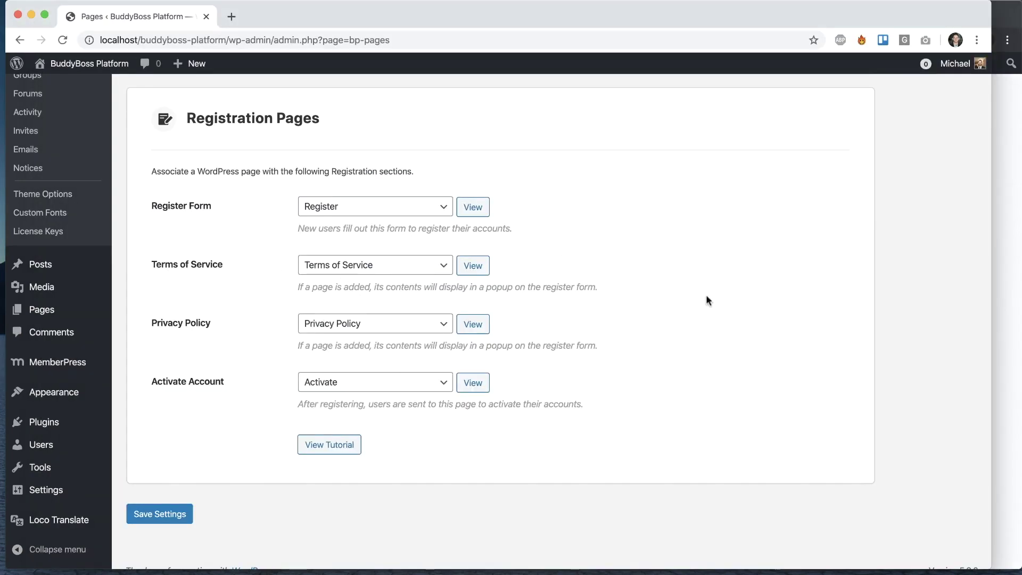
click(1002, 284)
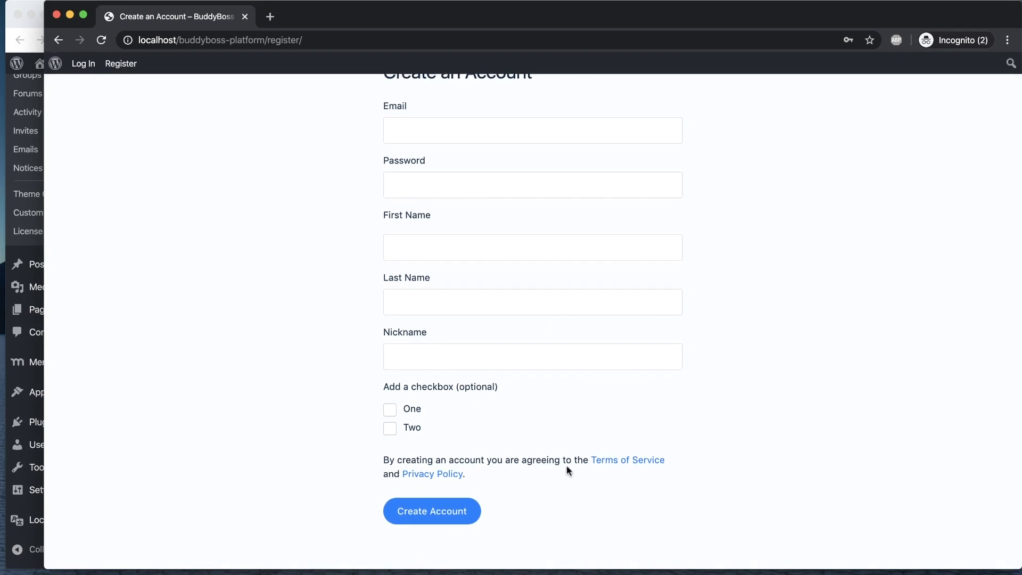
click(618, 467)
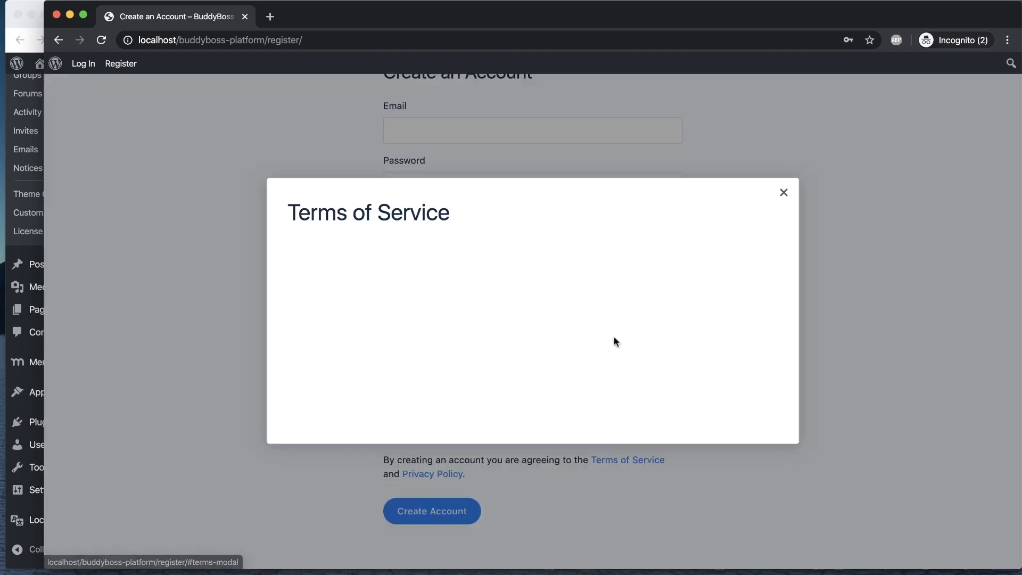
click(785, 195)
click(445, 476)
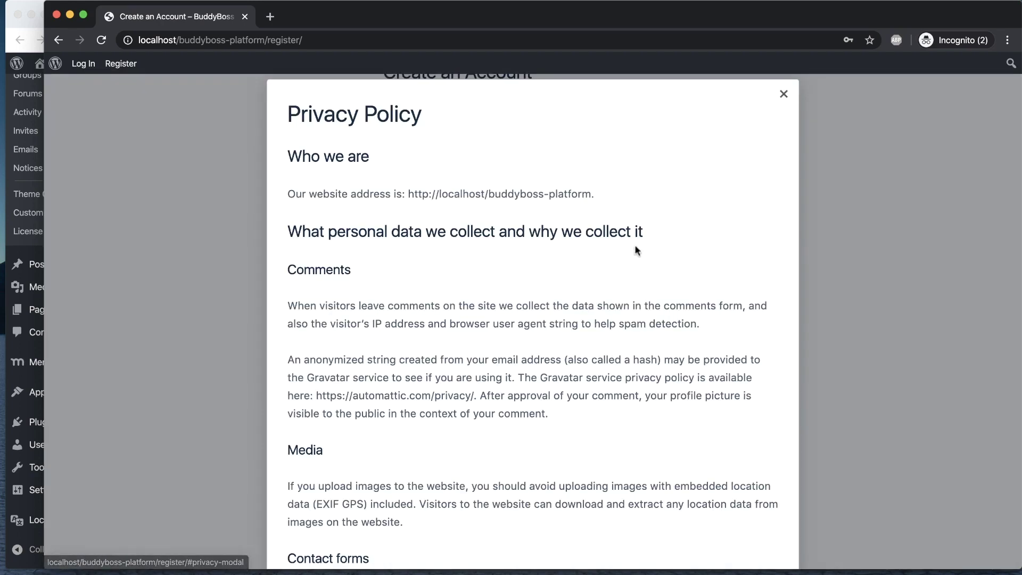
click(784, 97)
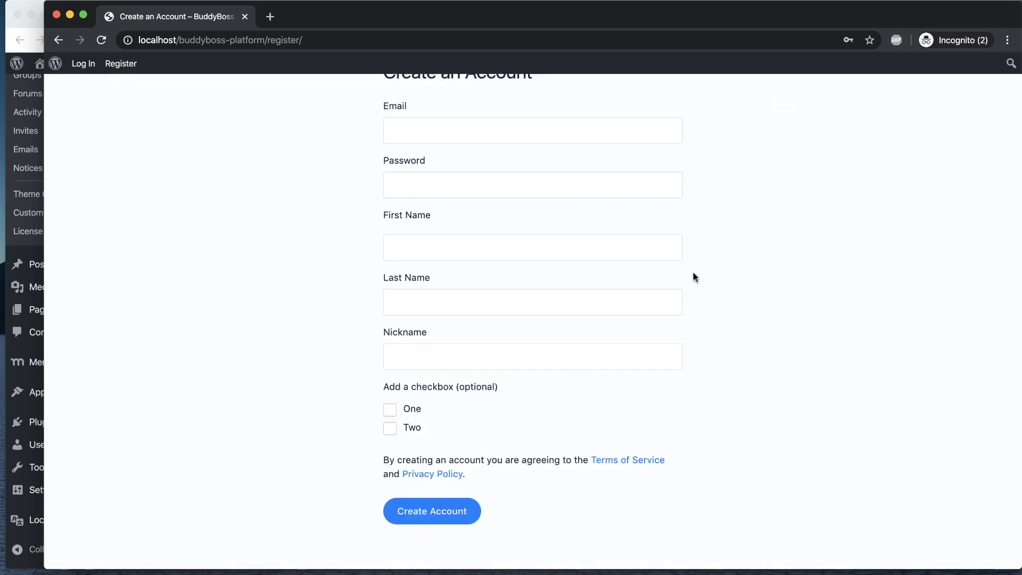
click(617, 467)
click(783, 193)
click(37, 280)
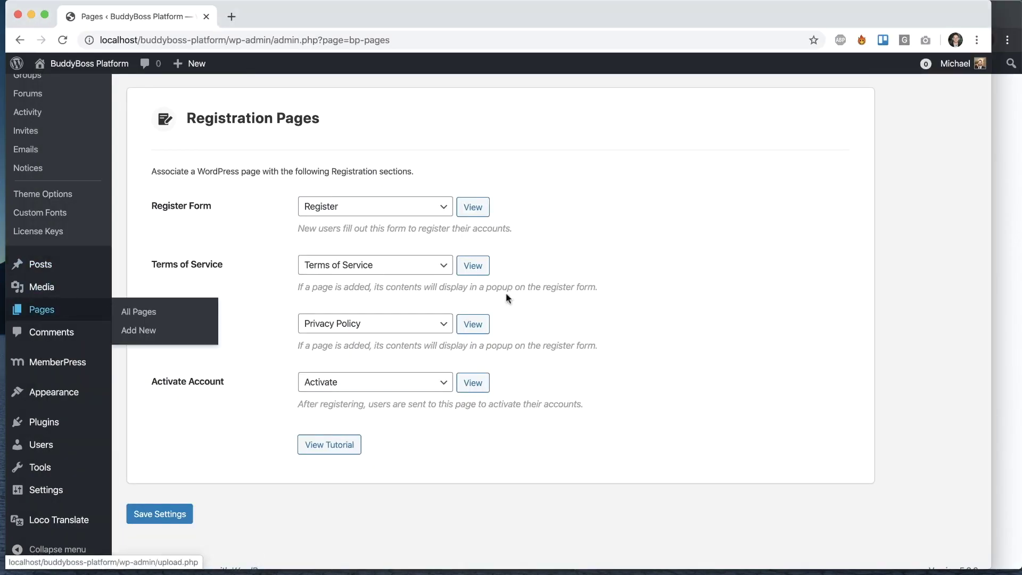
click(1008, 300)
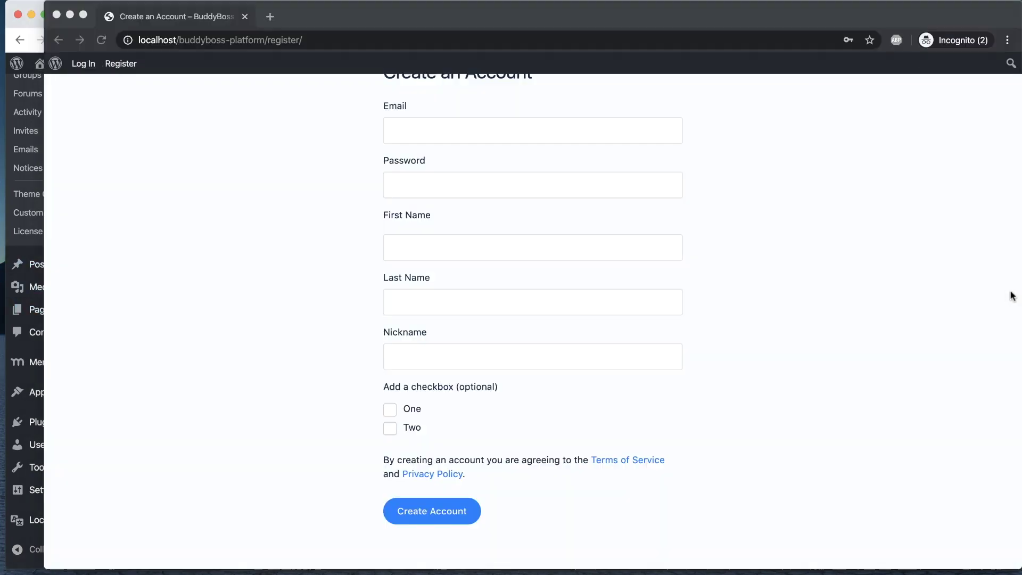
click(613, 463)
click(783, 193)
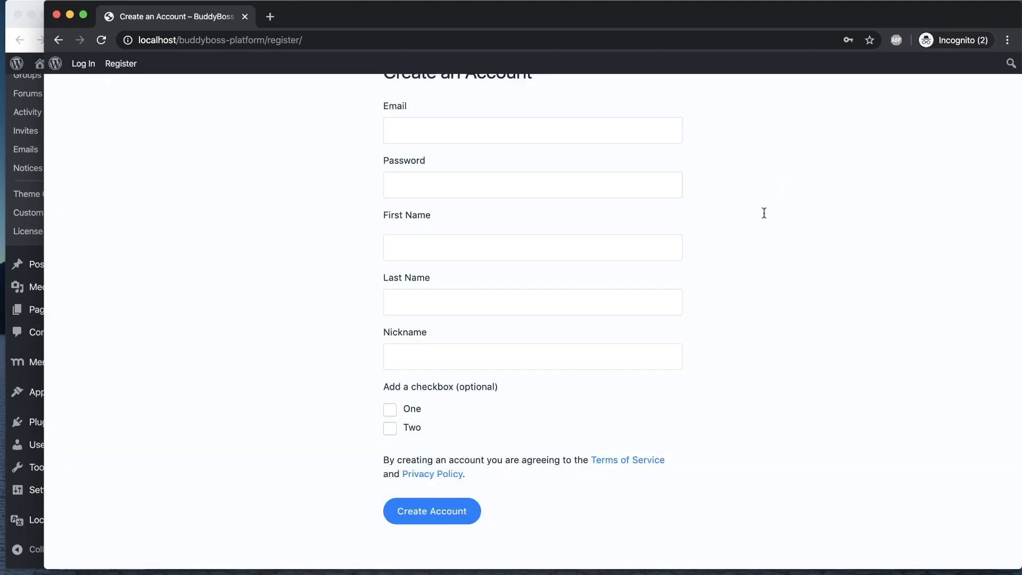
click(419, 474)
Step: Unassign the Terms of Service registration page and save
click(783, 94)
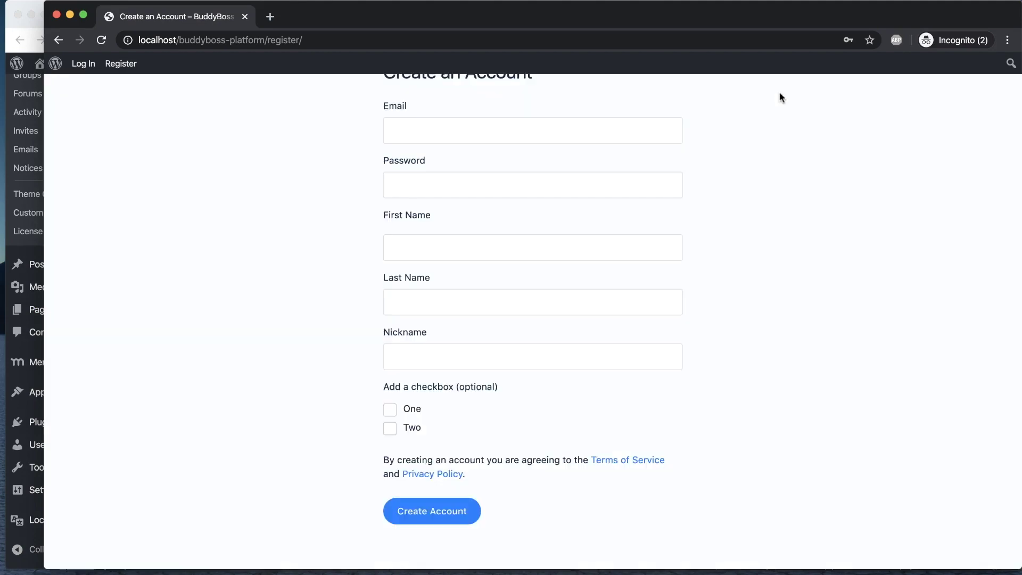
click(21, 386)
click(403, 266)
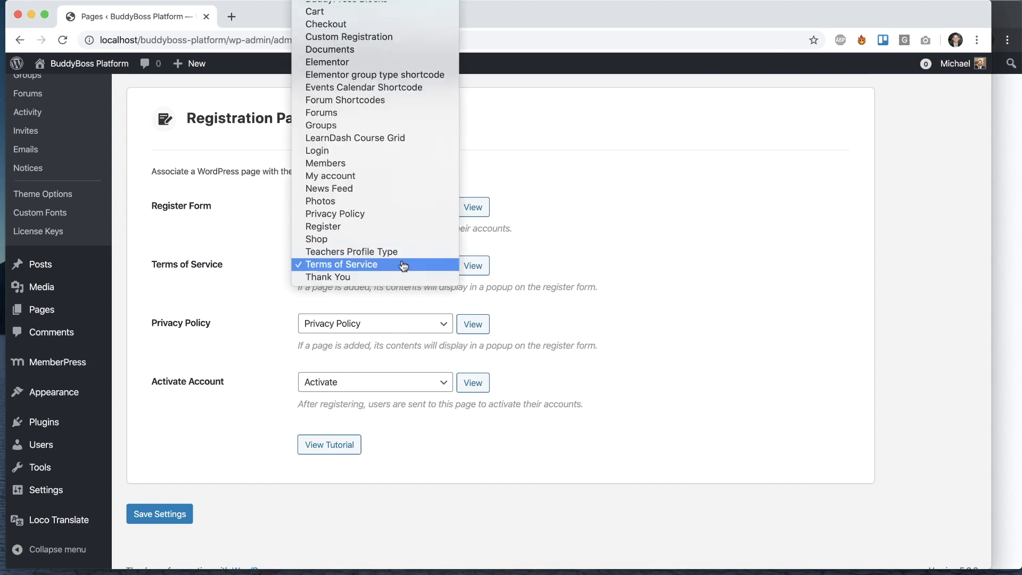
scroll(406, 239, up, 3)
click(330, 7)
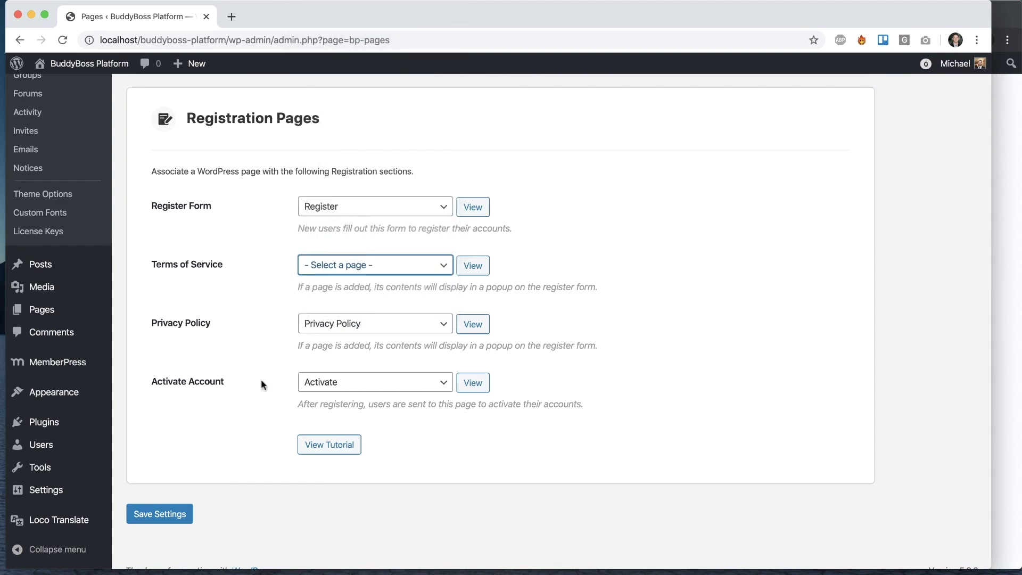
click(165, 510)
Step: Reload the register page and check the Privacy Policy popup still appears
click(998, 328)
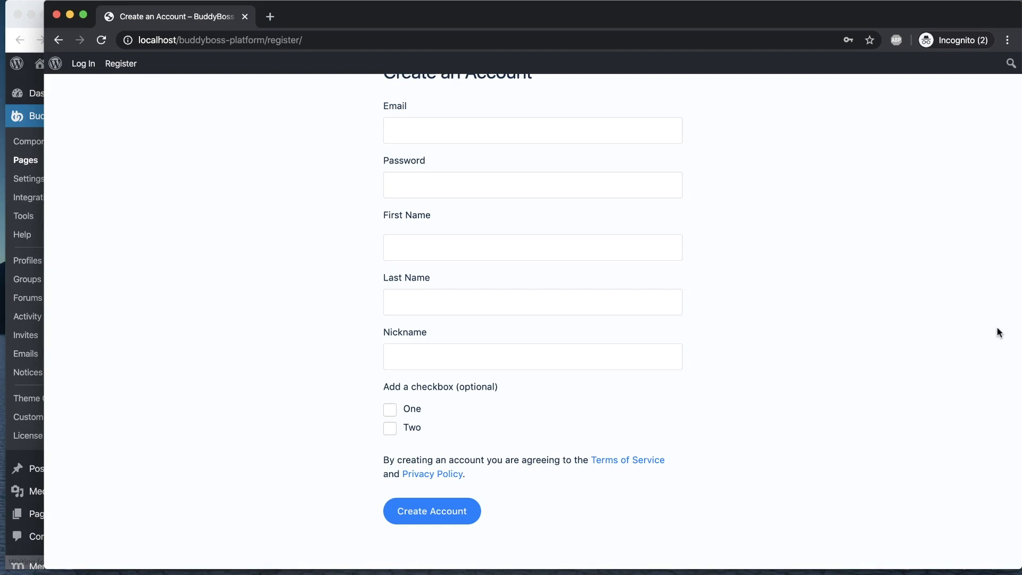
click(101, 40)
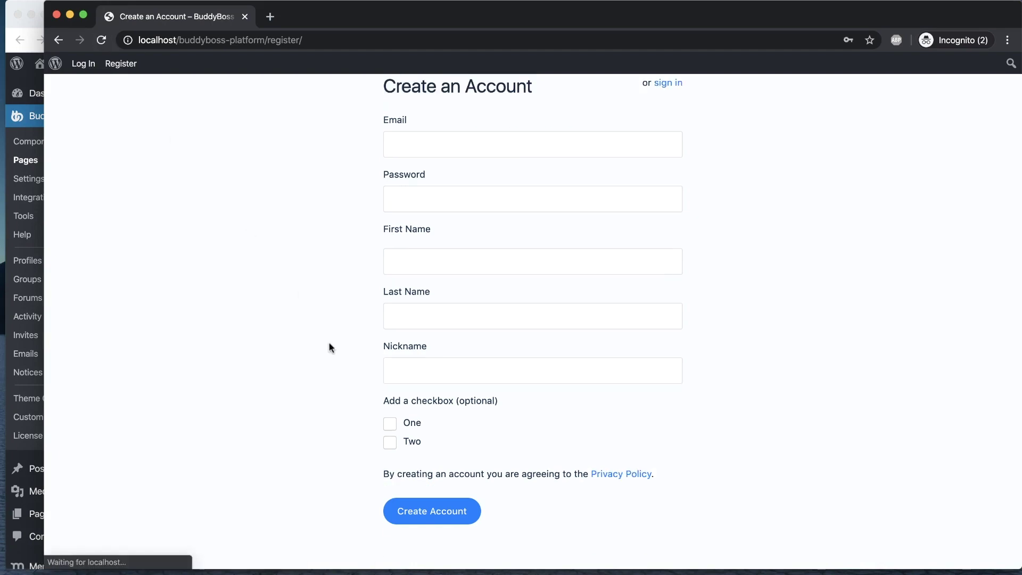
click(621, 475)
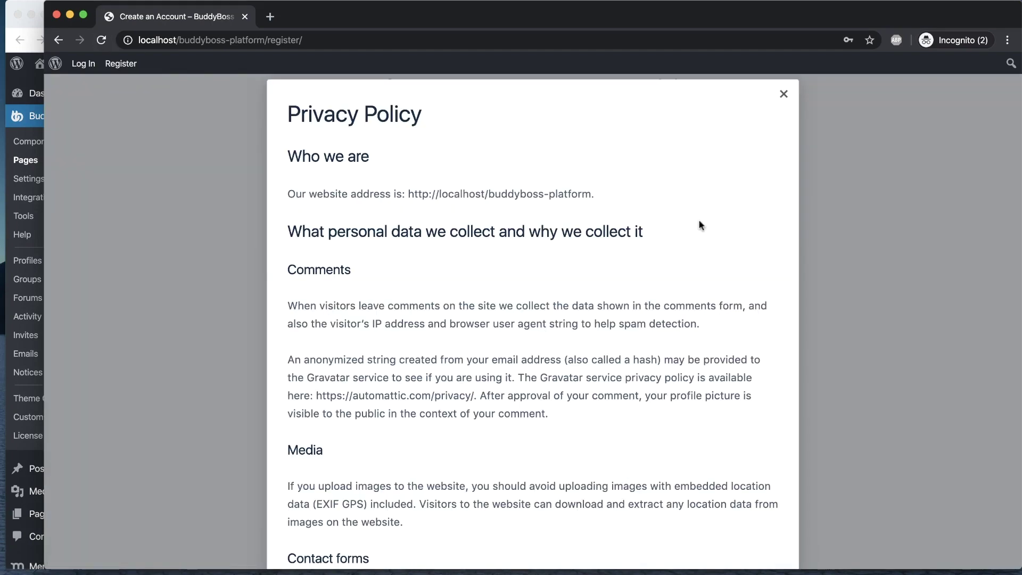
click(787, 98)
Step: Set Privacy Policy to '- Select a page -', save, and reload the register page
click(23, 312)
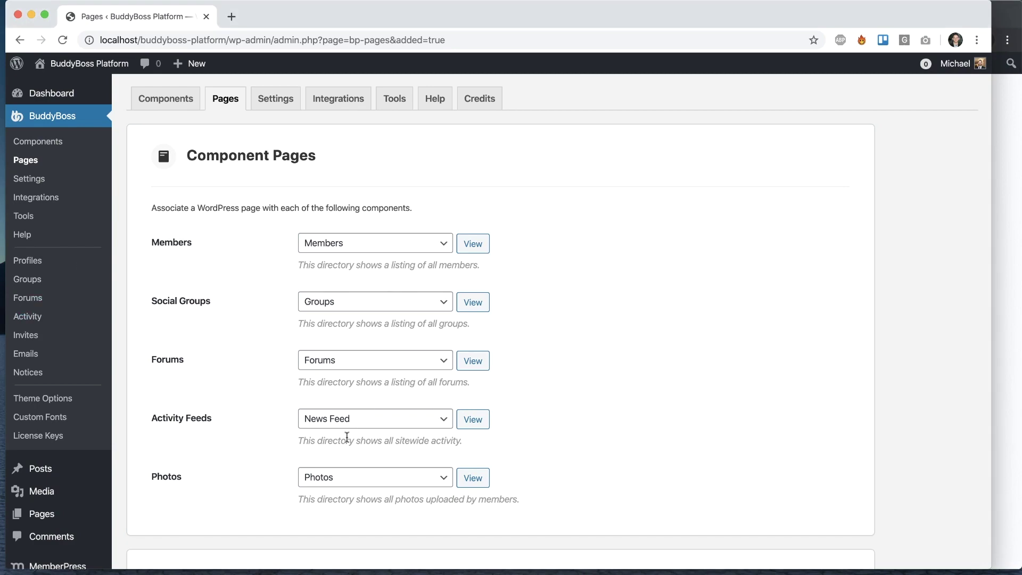
scroll(347, 437, down, 10)
scroll(344, 435, up, 1)
click(347, 310)
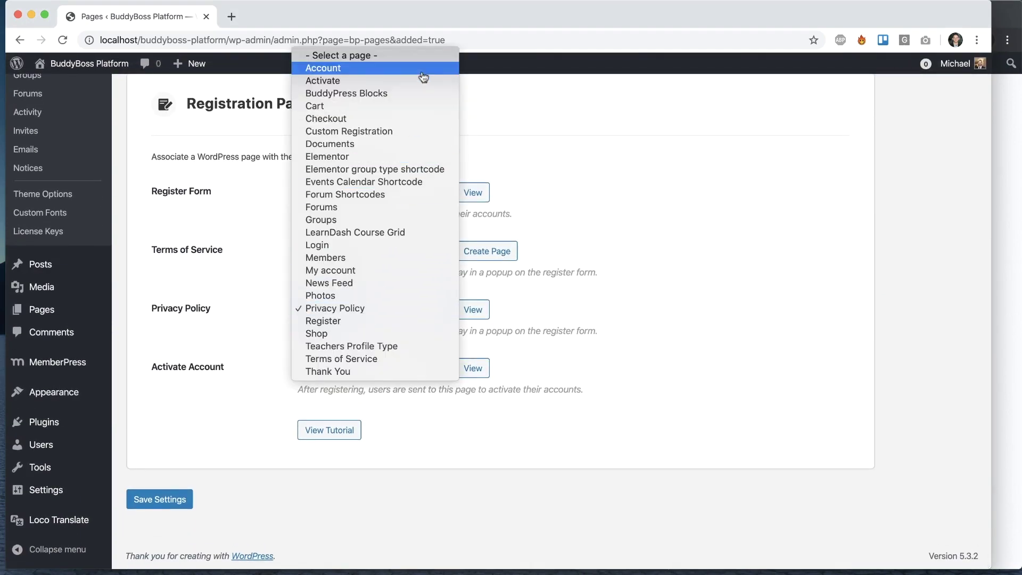
click(426, 55)
click(169, 496)
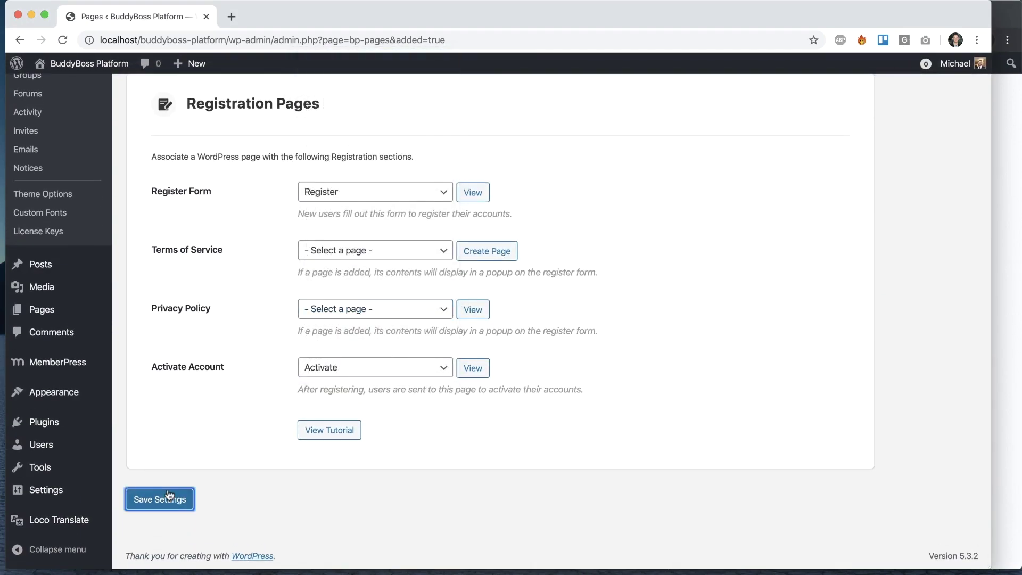
click(1010, 226)
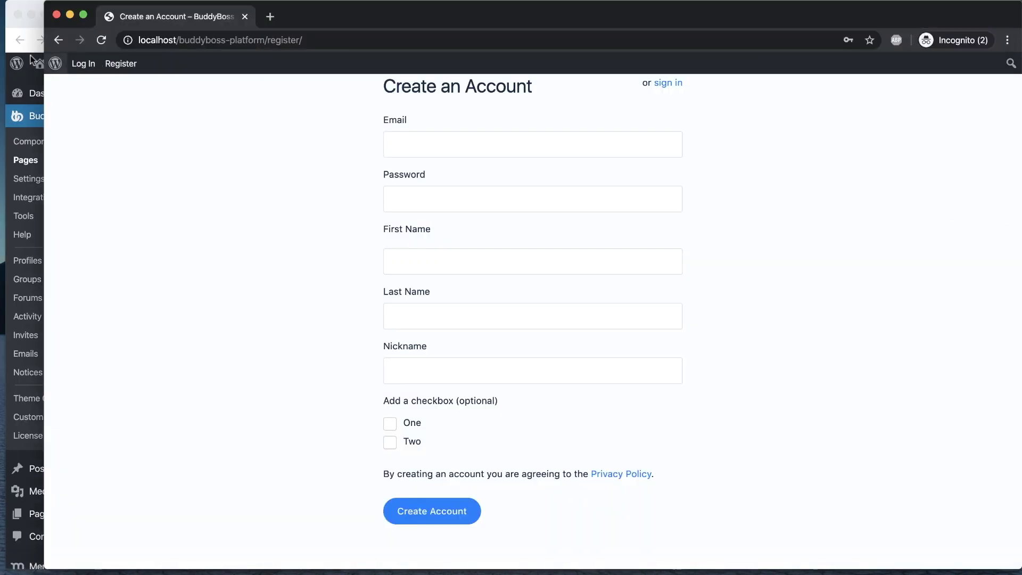
click(100, 39)
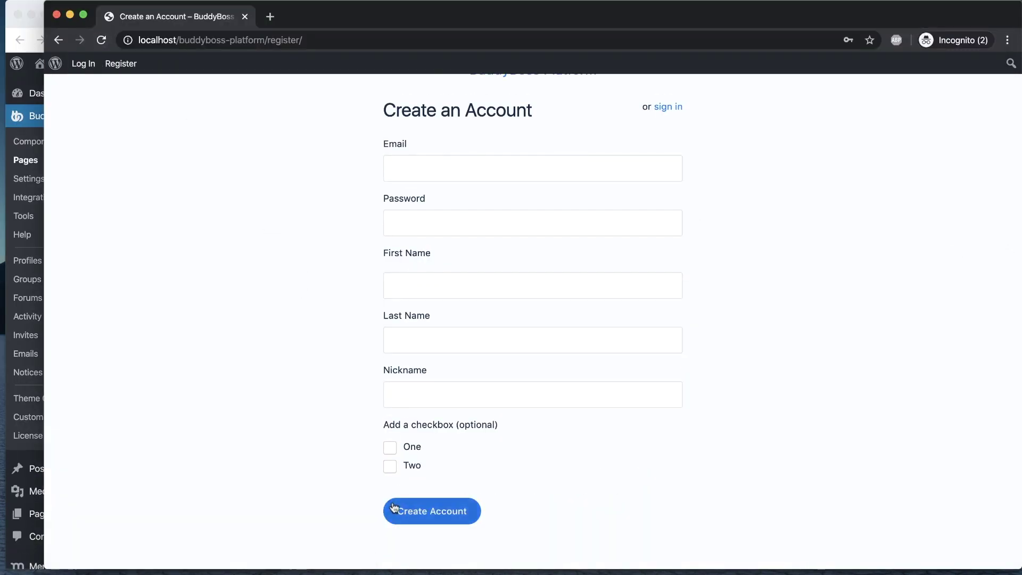
Step: On the Settings tab, set Registration Form to Custom URL and save
key(super+grave)
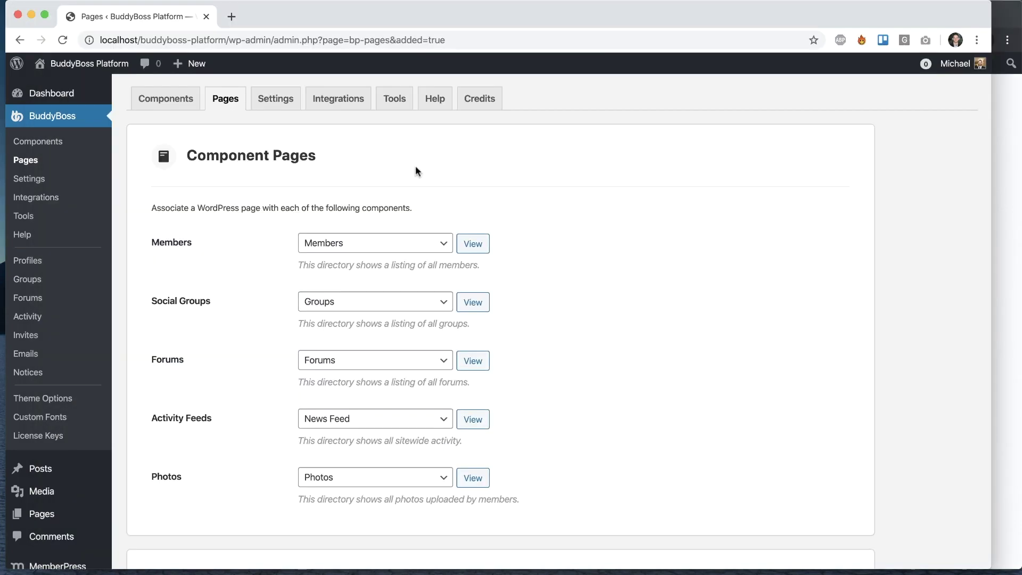
click(276, 101)
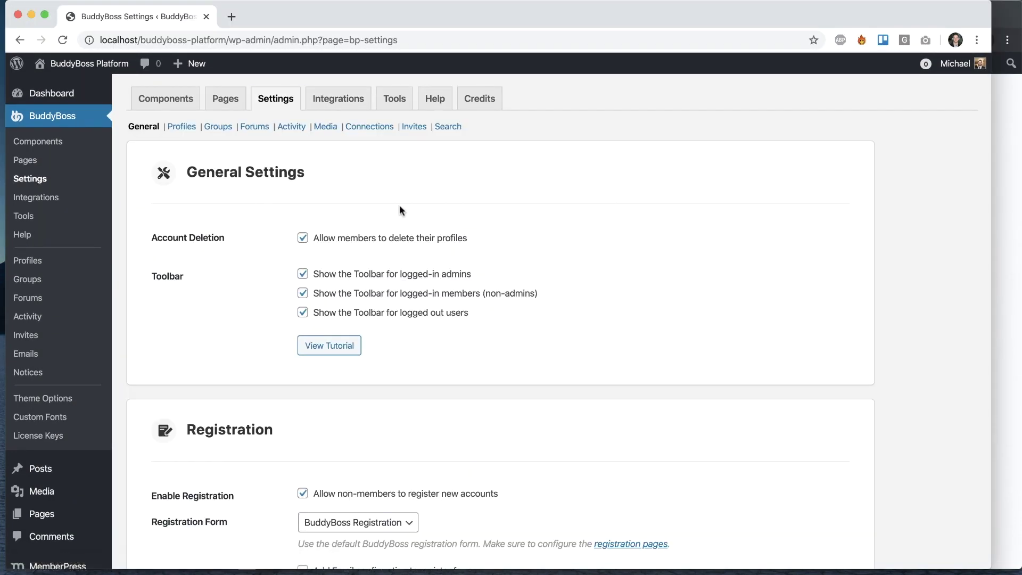
scroll(400, 213, down, 10)
click(355, 298)
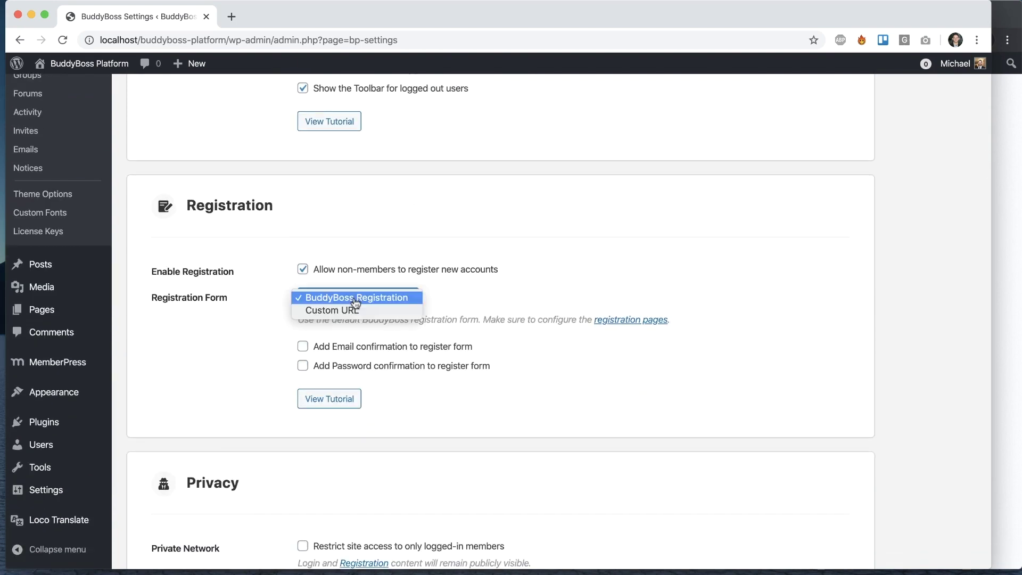
click(352, 310)
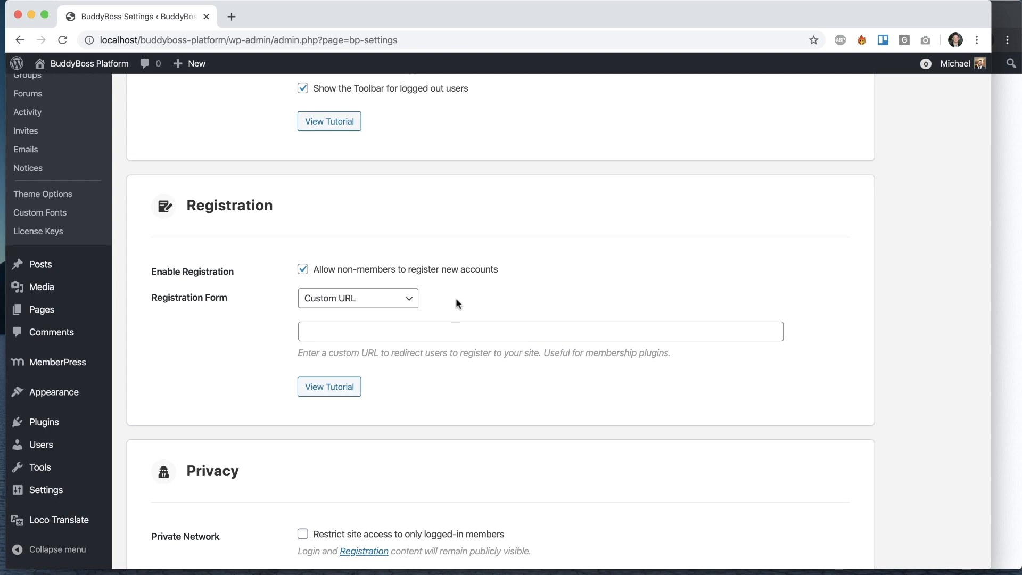
scroll(456, 302, down, 5)
click(163, 505)
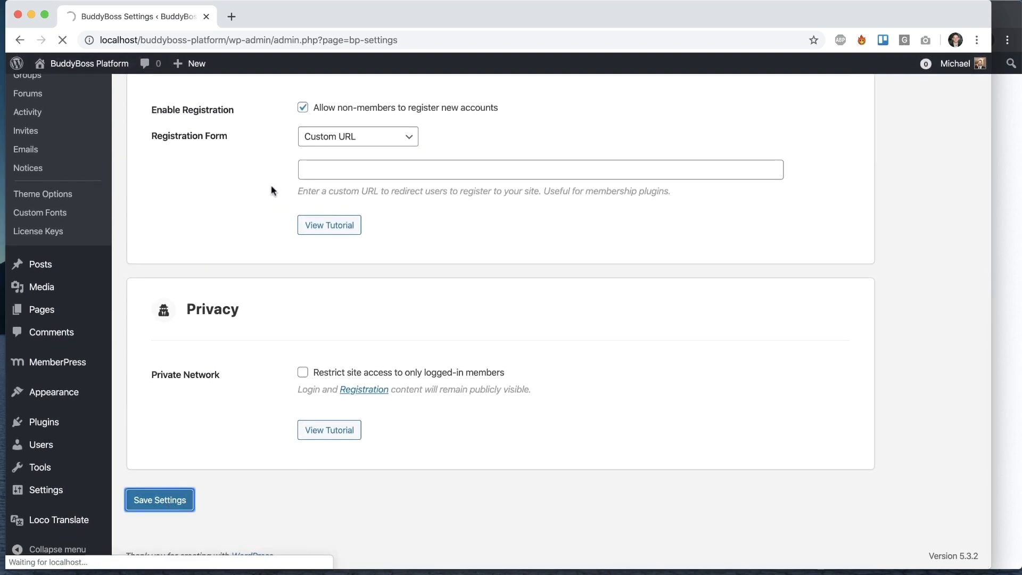
scroll(251, 202, down, 3)
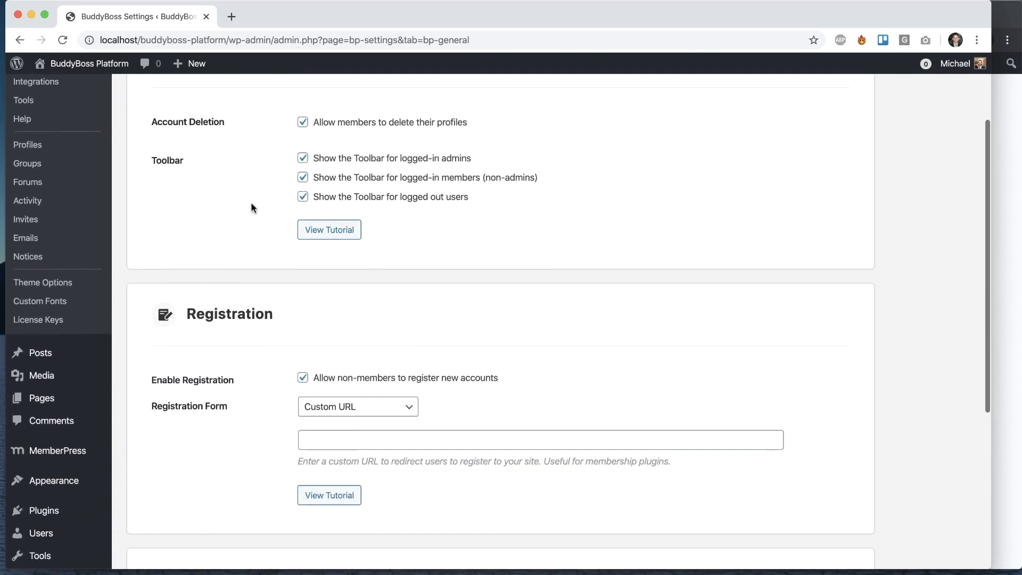
Step: From MemberPress Memberships, view Membership Tier 1's signup page and select its address
mouse_move(69, 450)
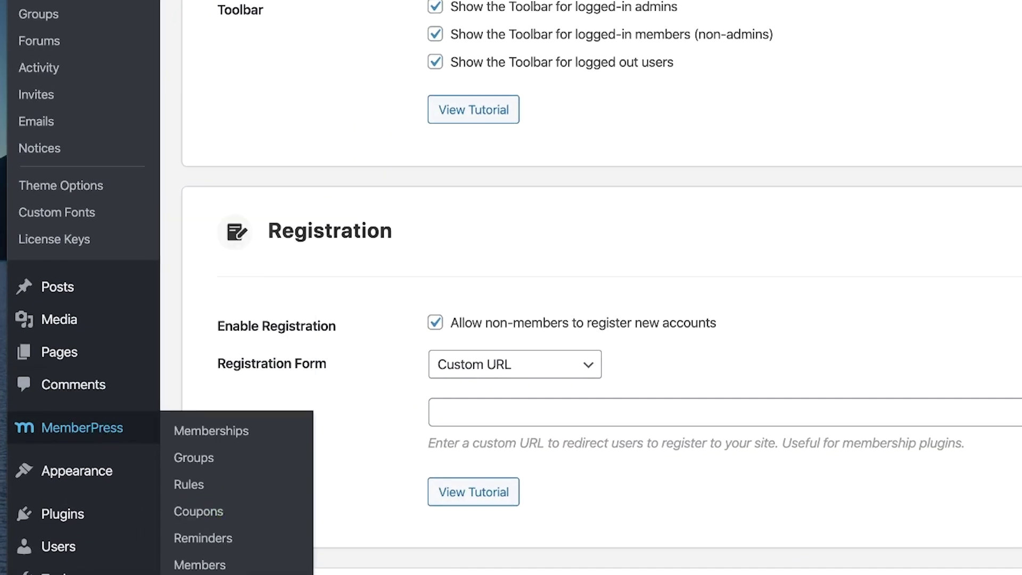
click(211, 430)
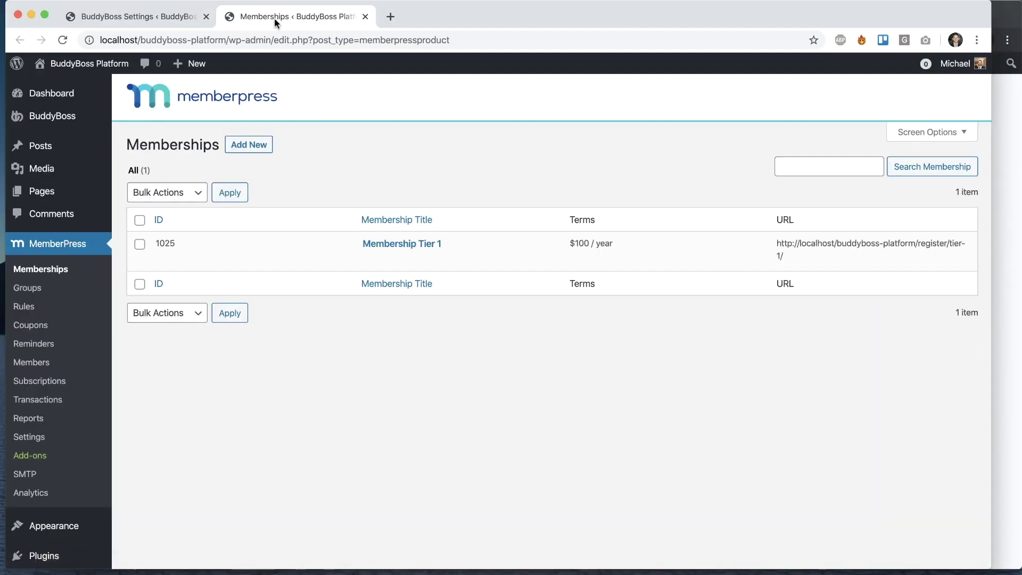
mouse_move(313, 247)
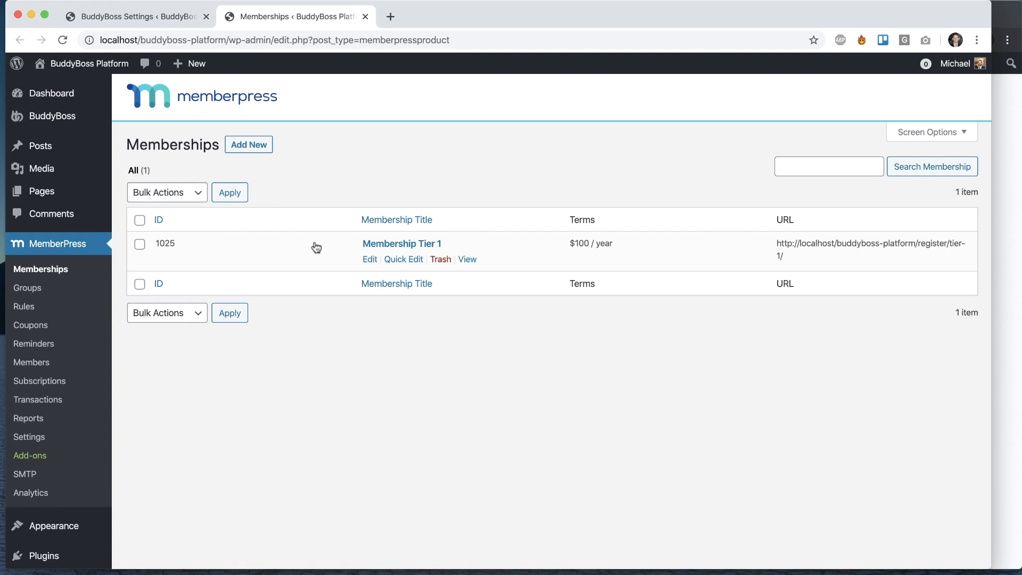
click(467, 259)
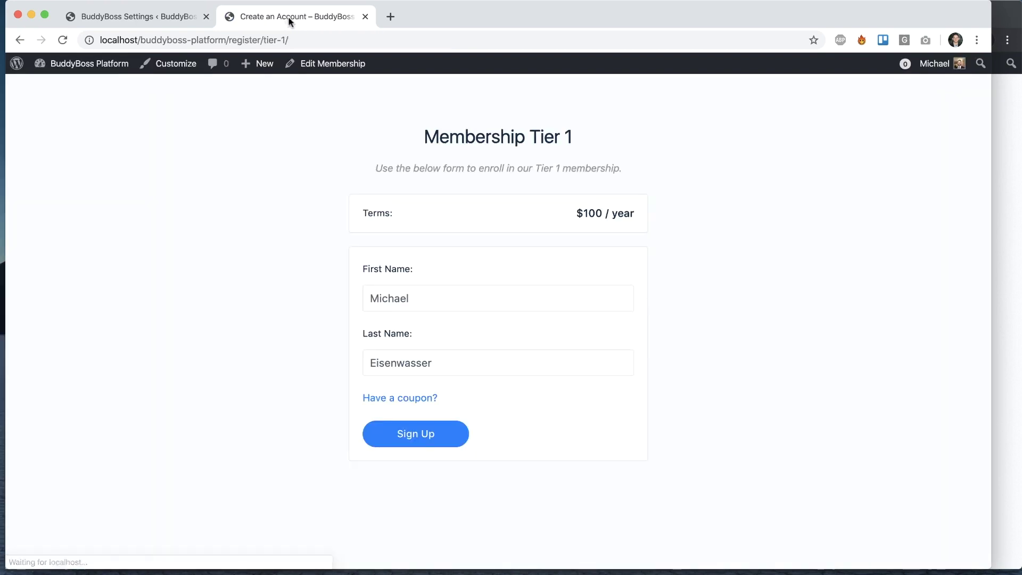
click(282, 40)
key(super+c)
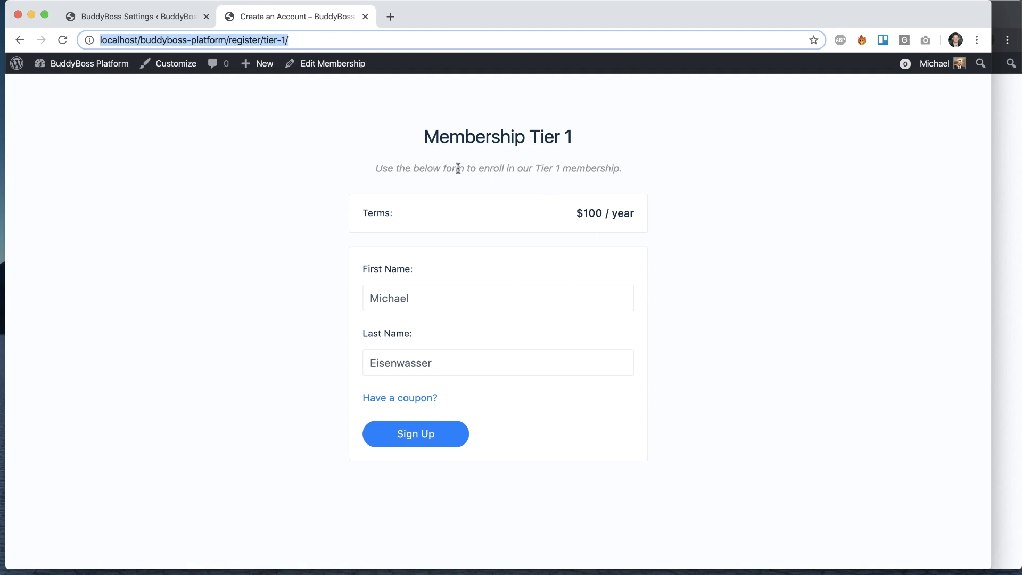
Step: Paste the register/tier-1/ address into the Custom URL field, save, and go back
key(super+w)
click(379, 436)
key(super+v)
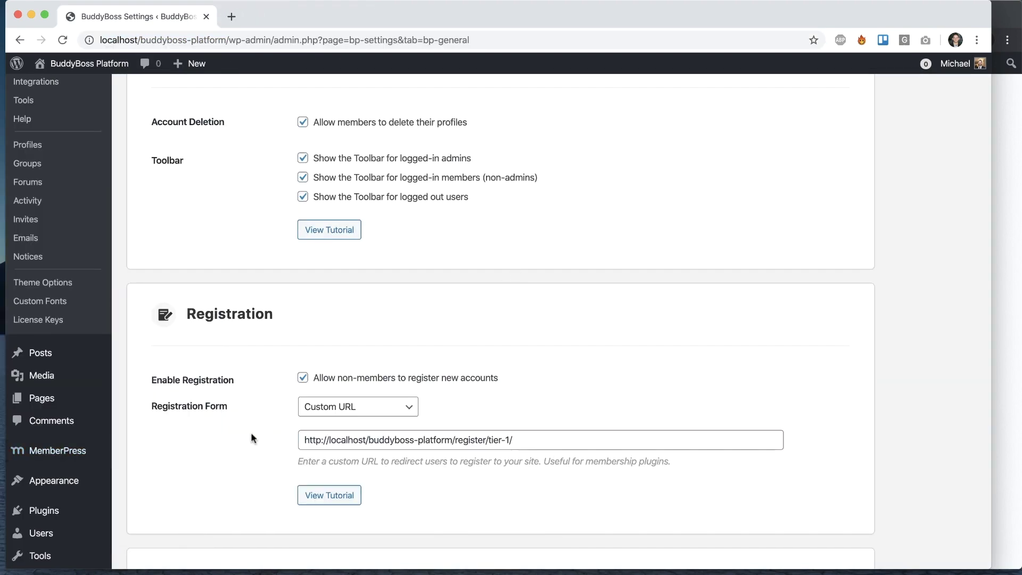
scroll(260, 442, down, 5)
click(159, 505)
scroll(271, 287, up, 2)
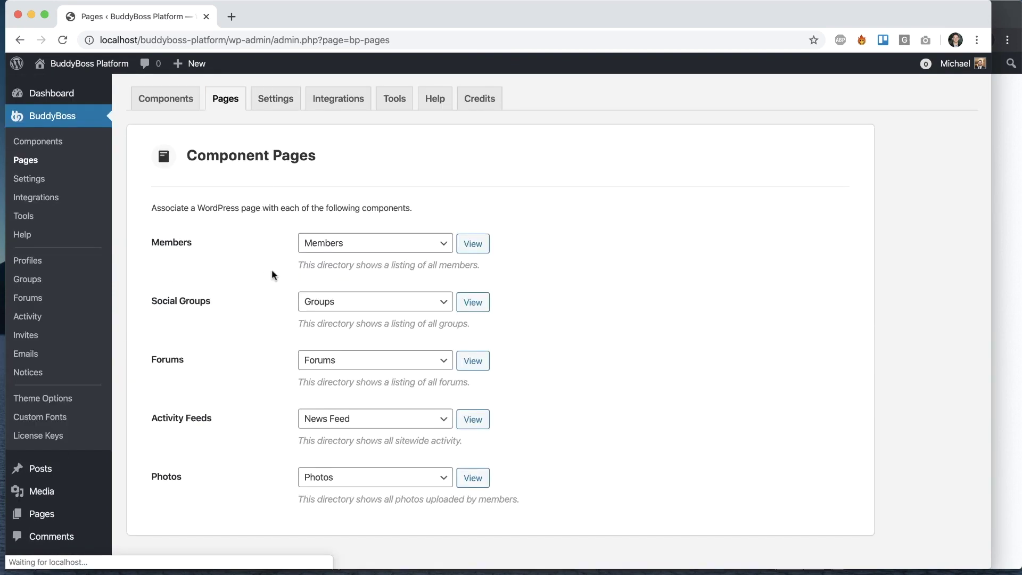
scroll(257, 455, down, 3)
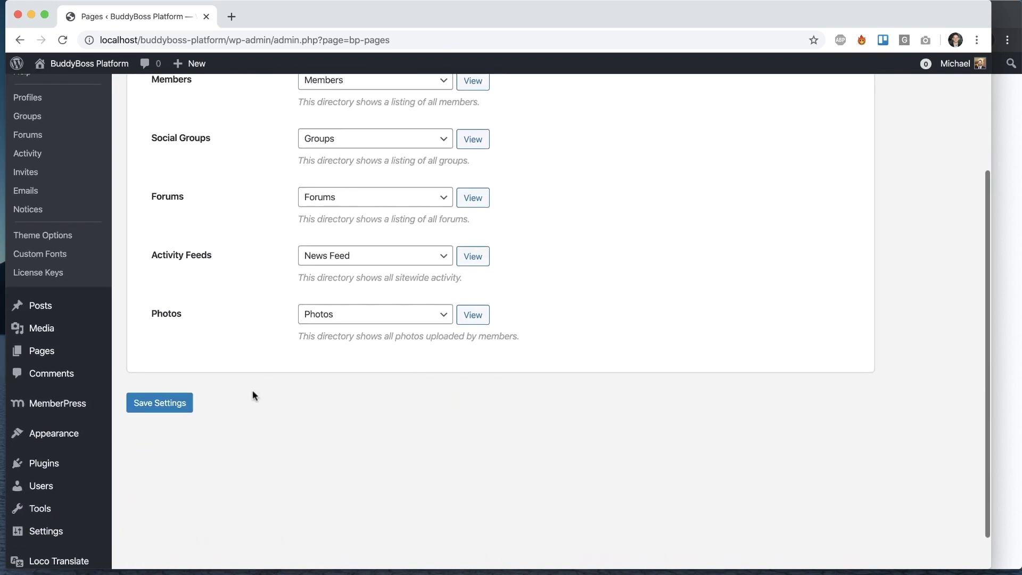
scroll(253, 395, up, 3)
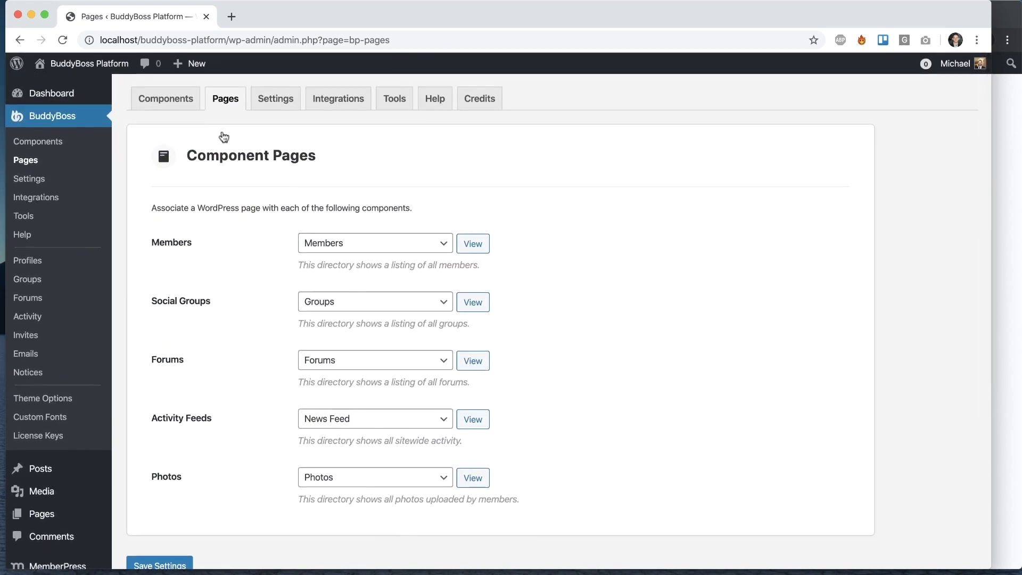
click(19, 40)
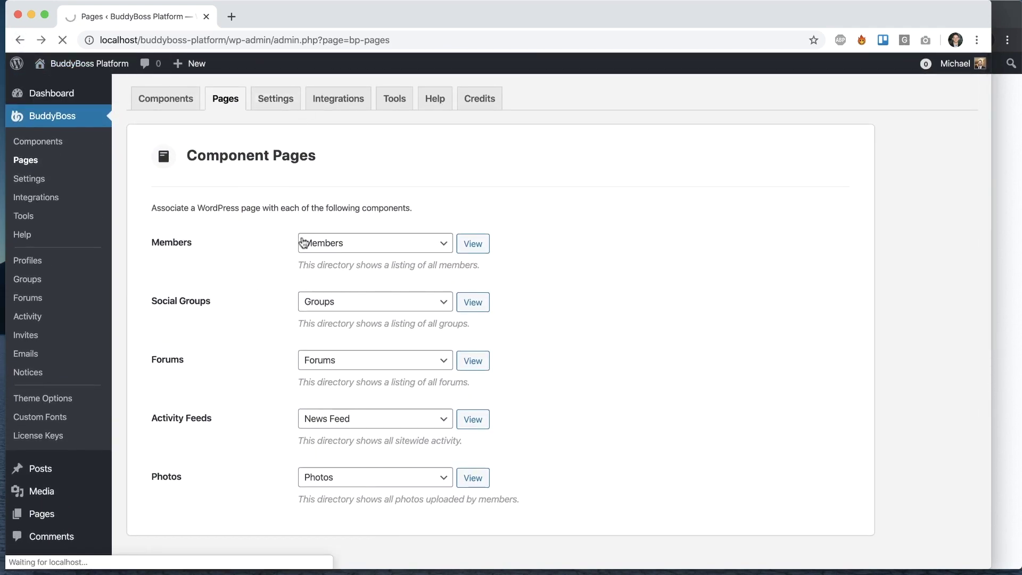
Step: Load the home page and follow Sign up to reach the Membership Tier 1 form
click(1013, 195)
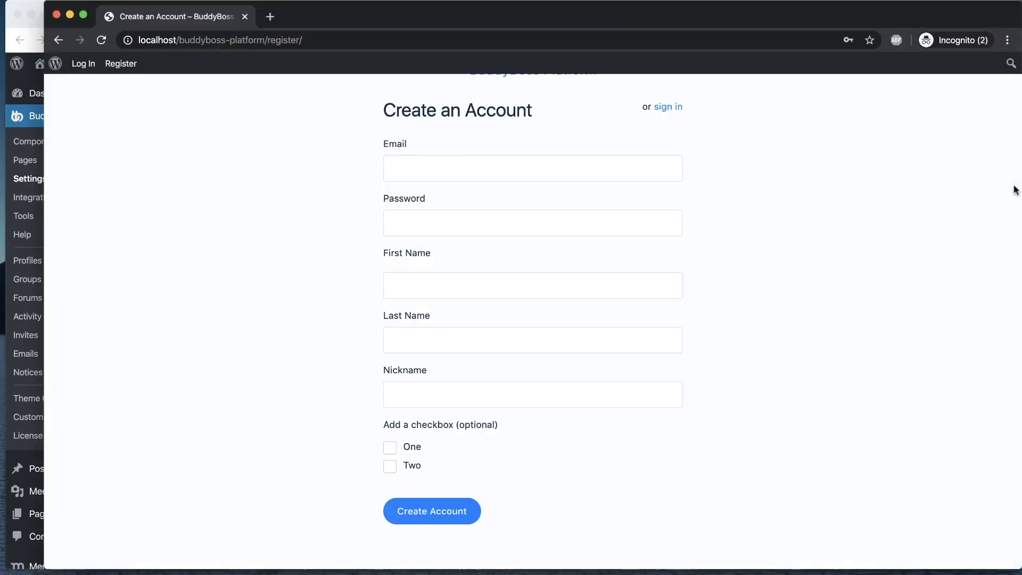
drag(266, 36, 411, 52)
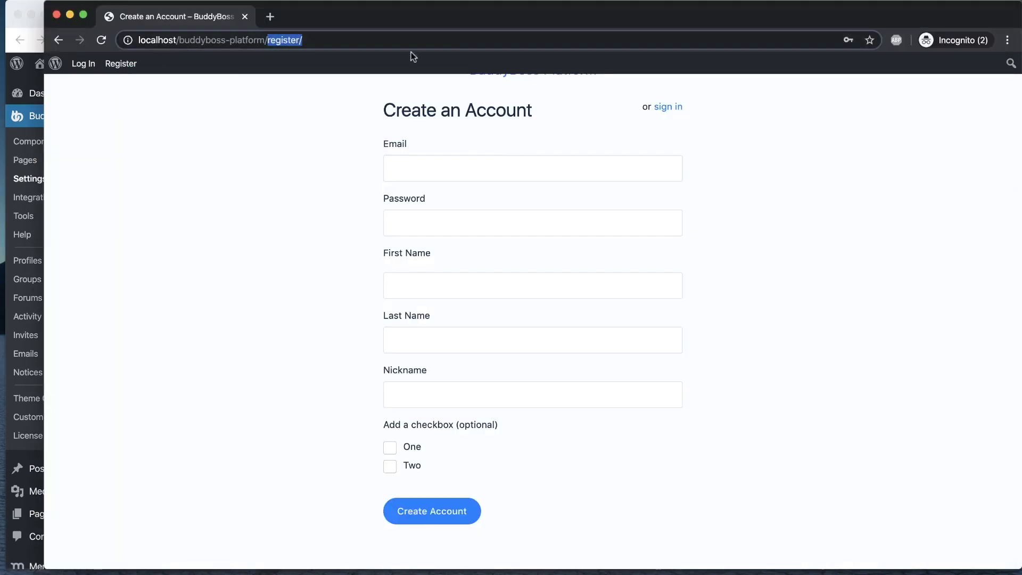
key(BackSpace)
key(Return)
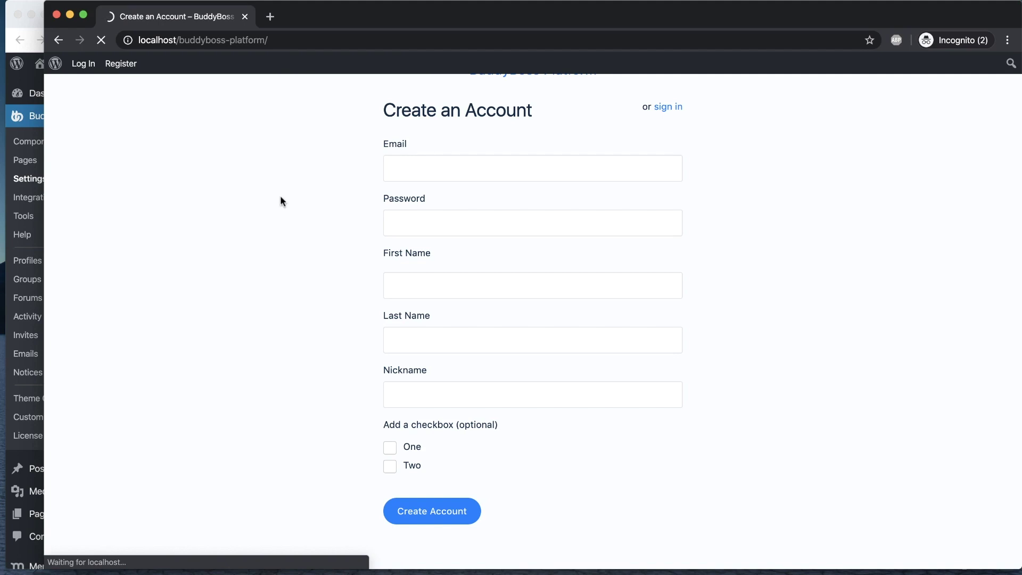
click(891, 109)
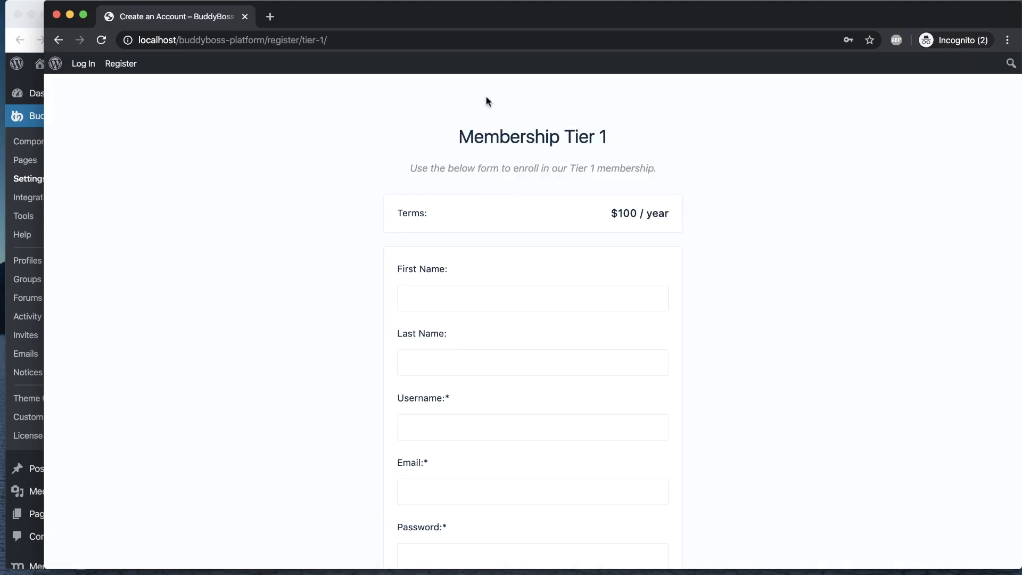
scroll(311, 390, down, 4)
scroll(310, 388, up, 4)
Step: Test that Log In's Create an Account link and the Register link also redirect
click(83, 63)
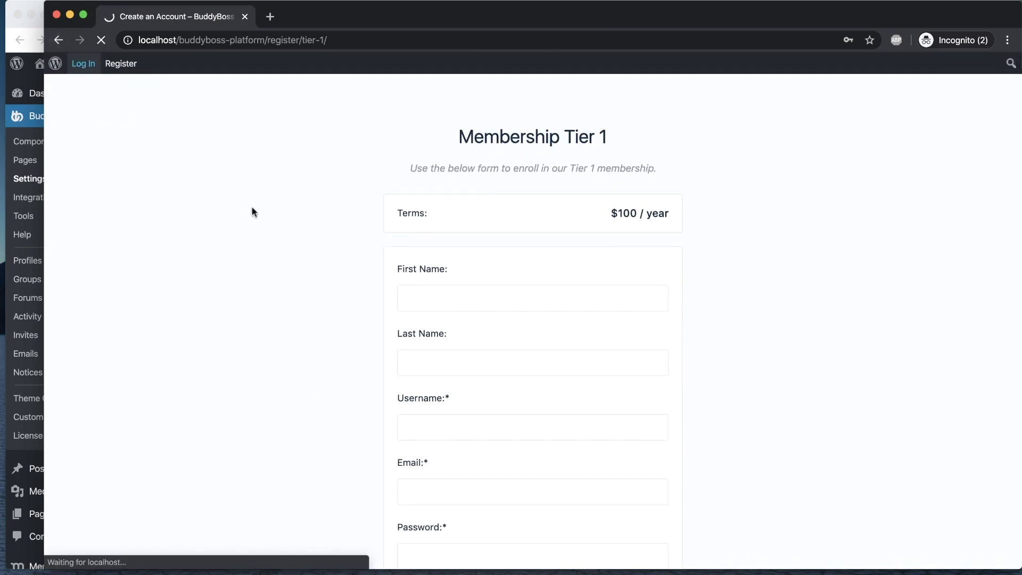
click(597, 153)
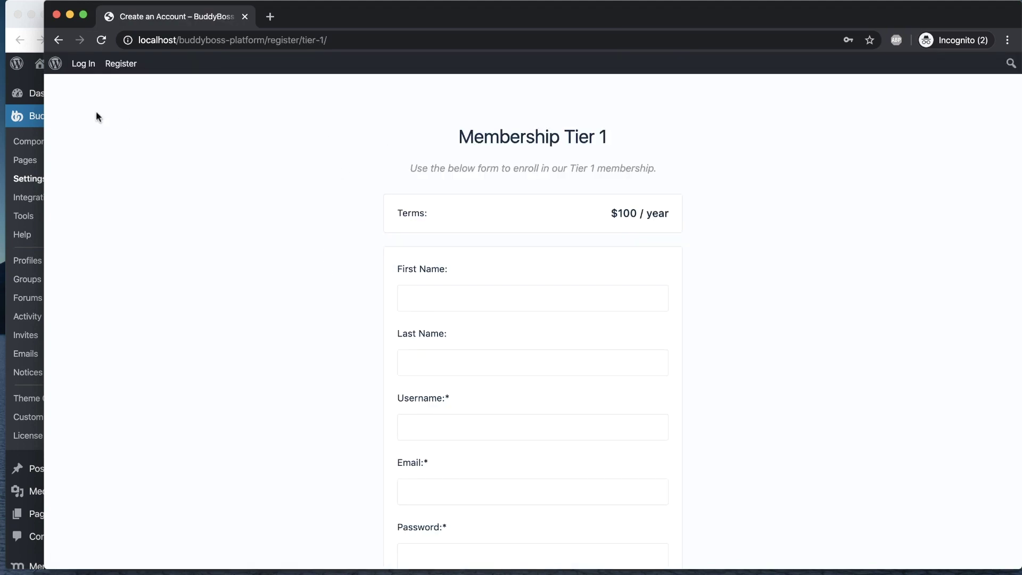
click(121, 63)
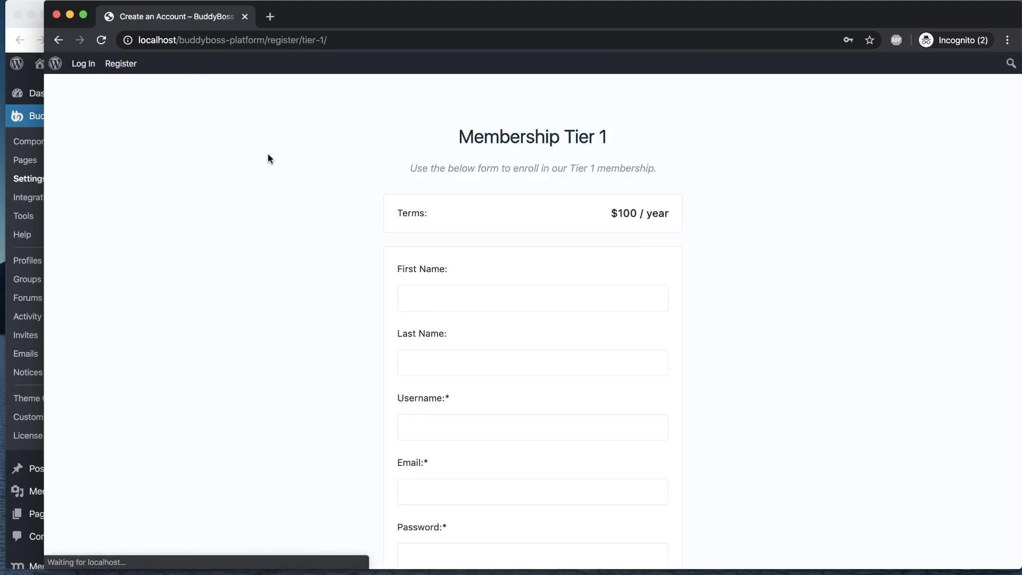
scroll(312, 254, down, 5)
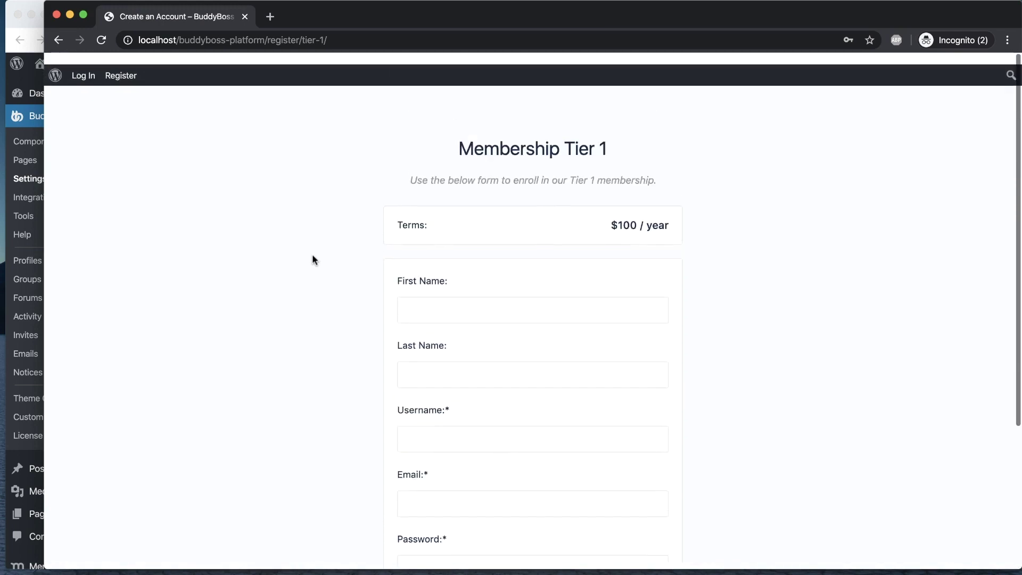